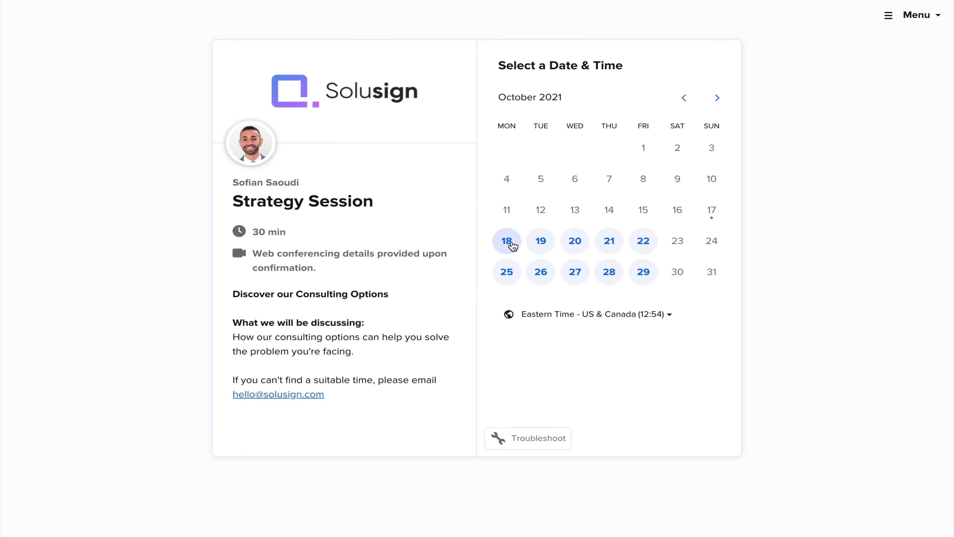
pyautogui.click(512, 245)
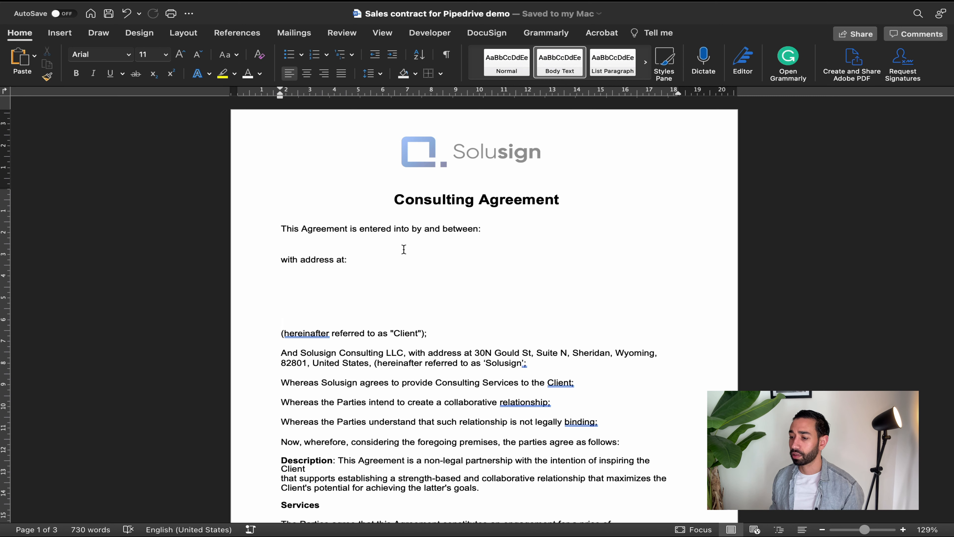
# Examine the blanks for client name, address and price in the consulting agreement, then its remaining clauses
pyautogui.click(306, 248)
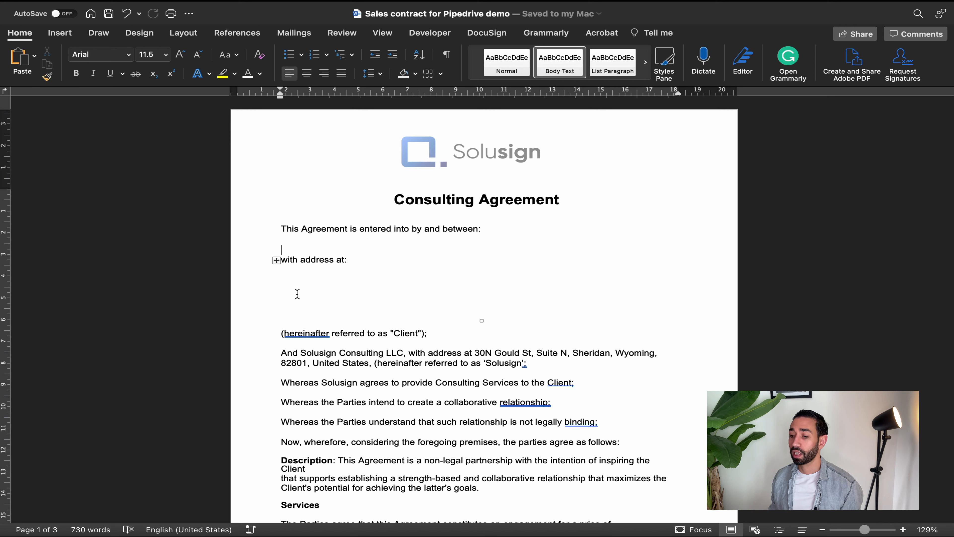
pyautogui.moveTo(302, 284); pyautogui.dragTo(315, 316)
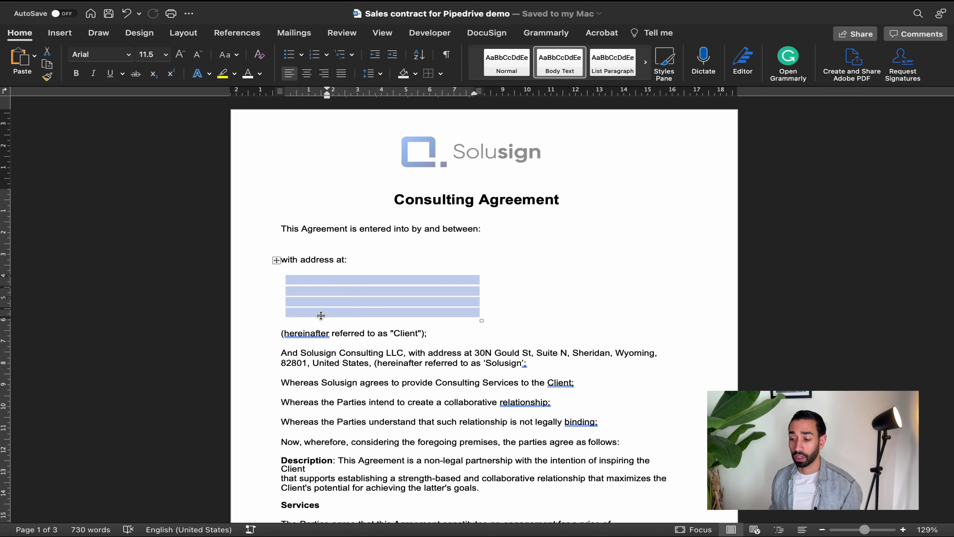
pyautogui.scroll(-10, 454, 321)
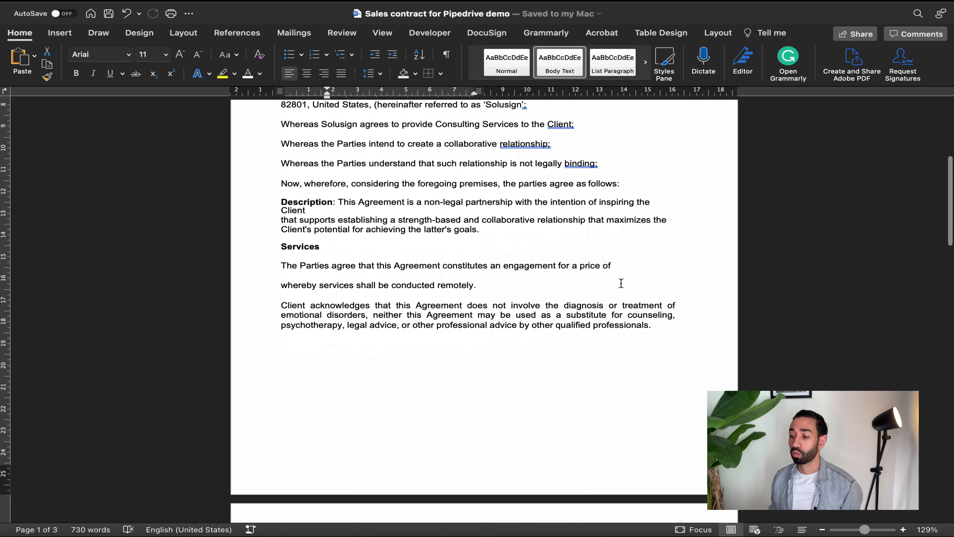
pyautogui.click(654, 266)
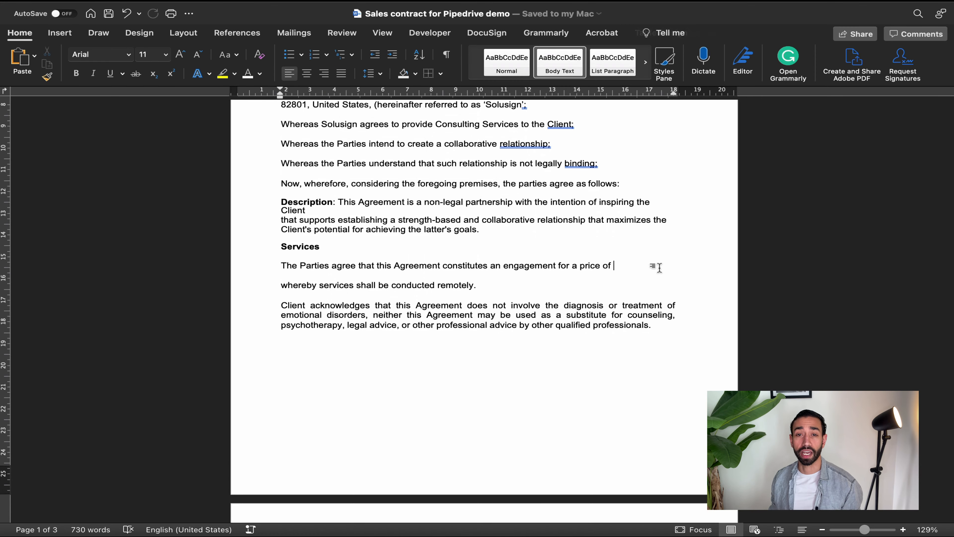
pyautogui.scroll(-20, 611, 272)
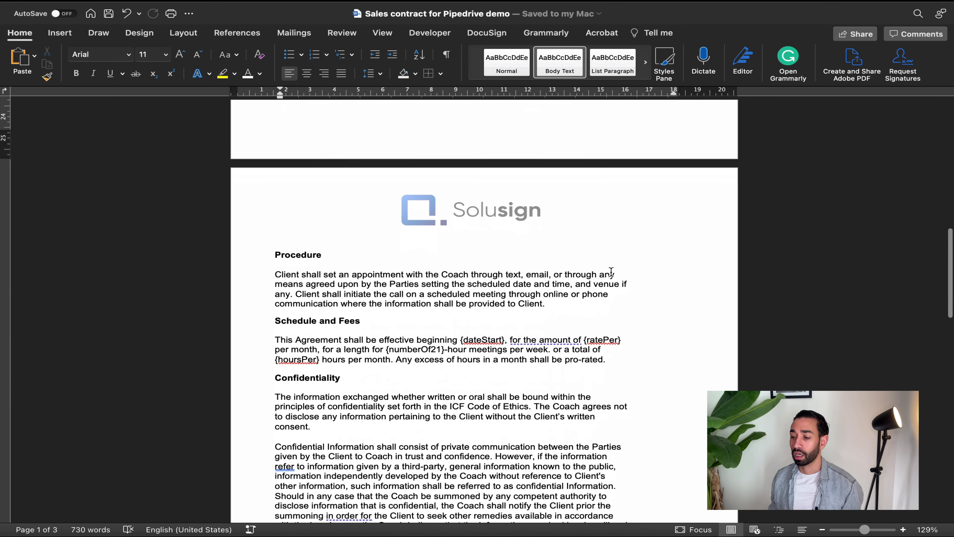
pyautogui.scroll(-1, 482, 281)
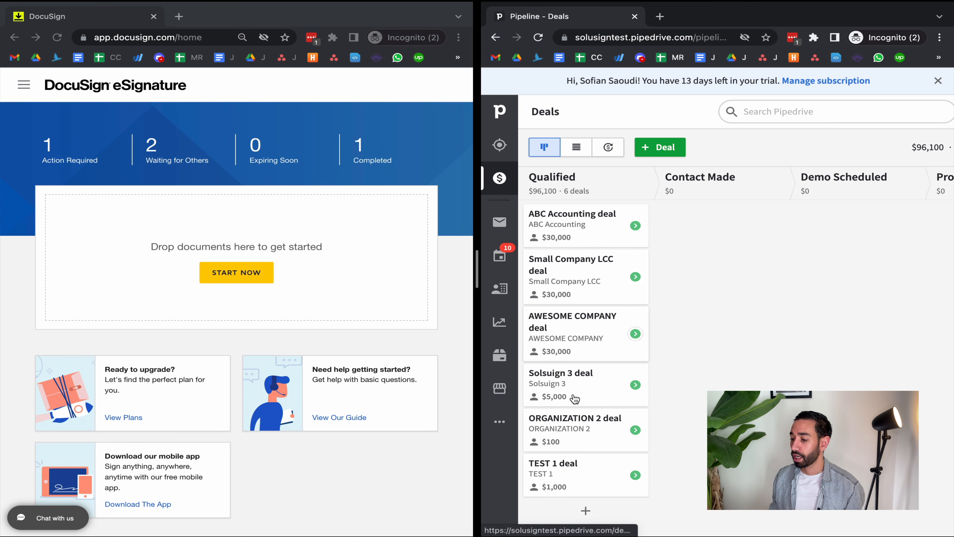
# Switch to Pipedrive, open the AWESOME COMPANY deal and review the organization's address and the contact person's details
pyautogui.click(574, 320)
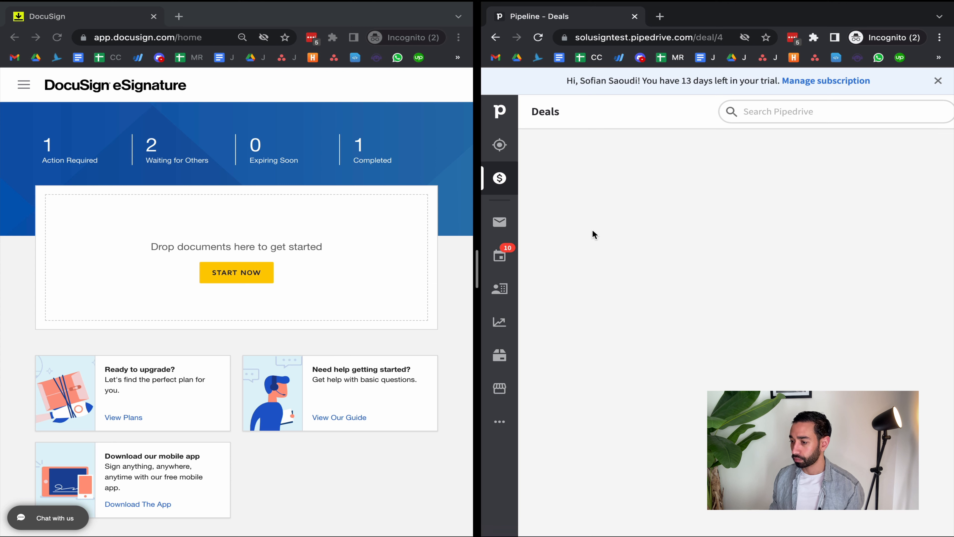
pyautogui.scroll(-3, 616, 367)
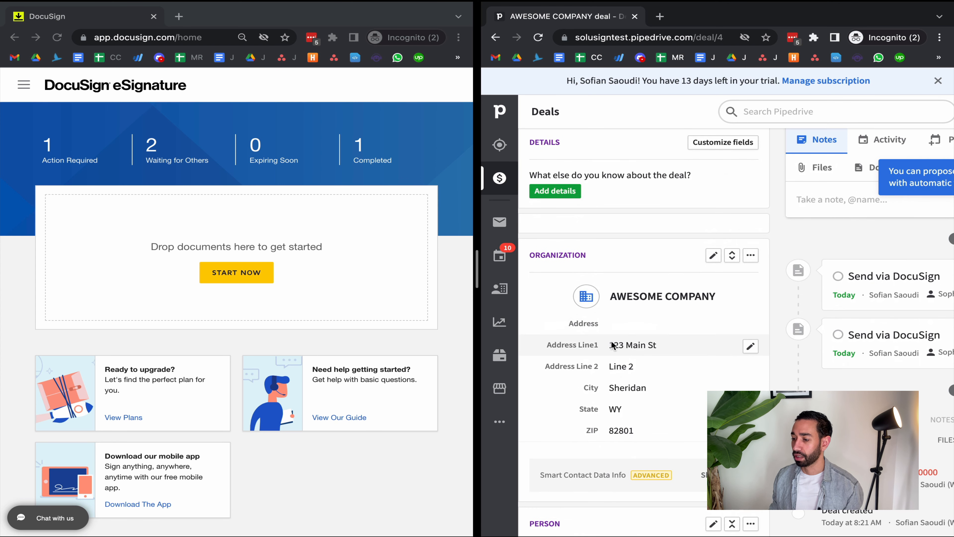
pyautogui.scroll(-3, 621, 357)
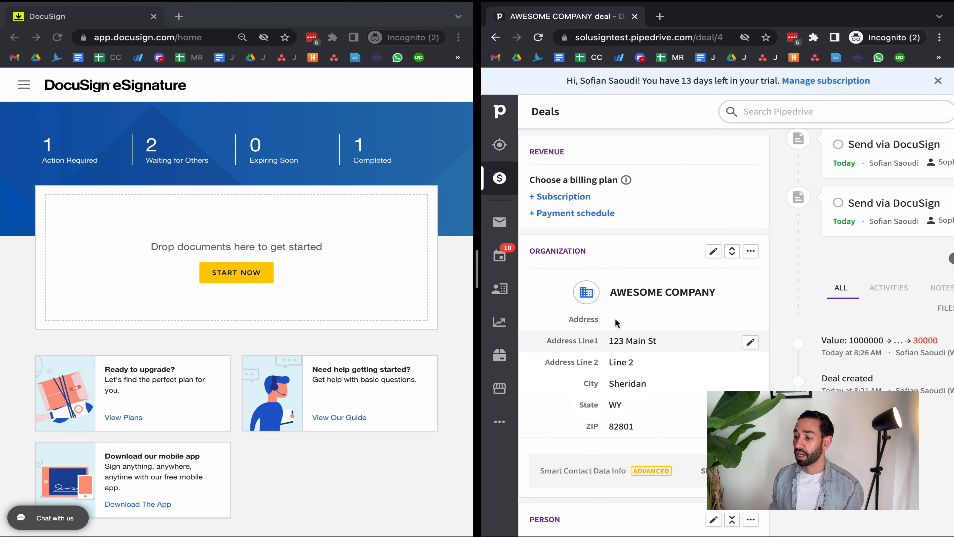
pyautogui.scroll(-3, 651, 338)
pyautogui.scroll(-3, 646, 375)
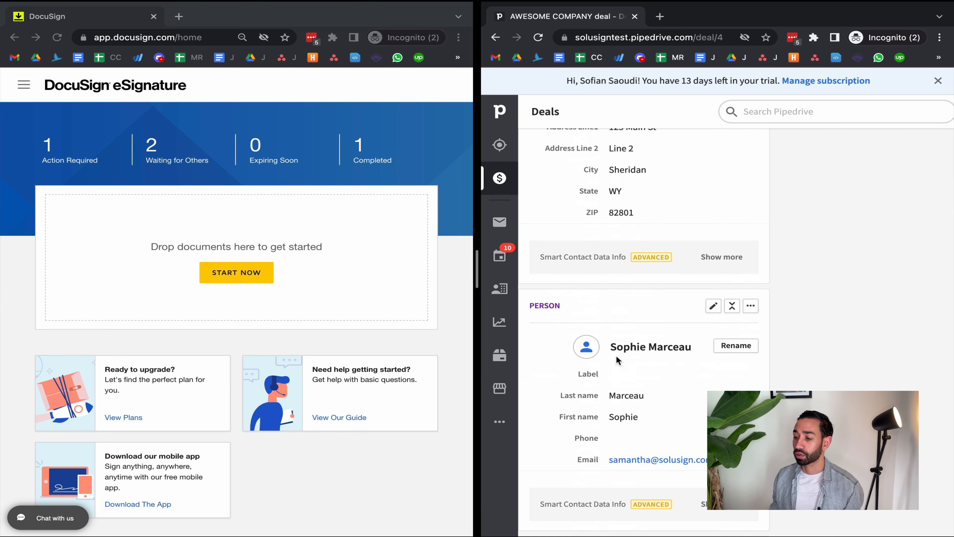
pyautogui.moveTo(632, 353)
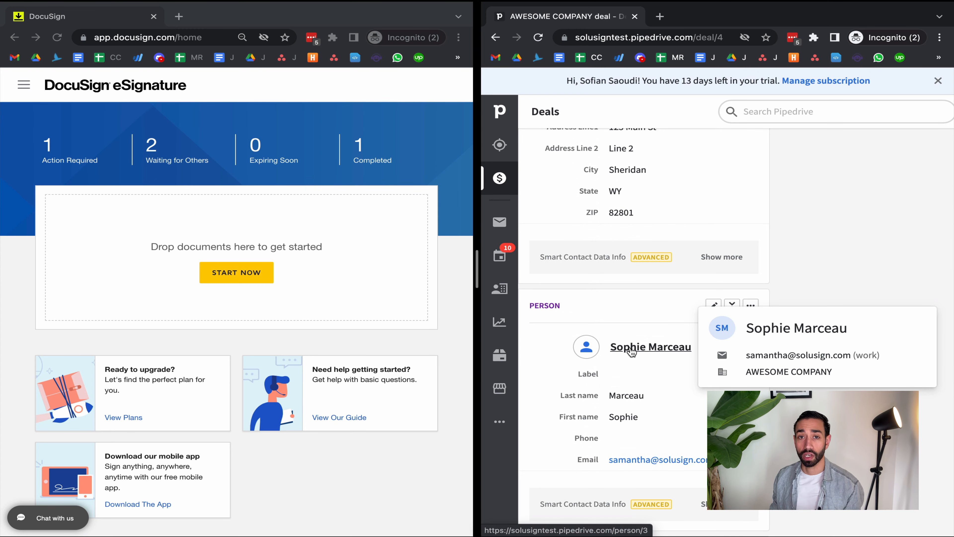
pyautogui.scroll(-2, 632, 353)
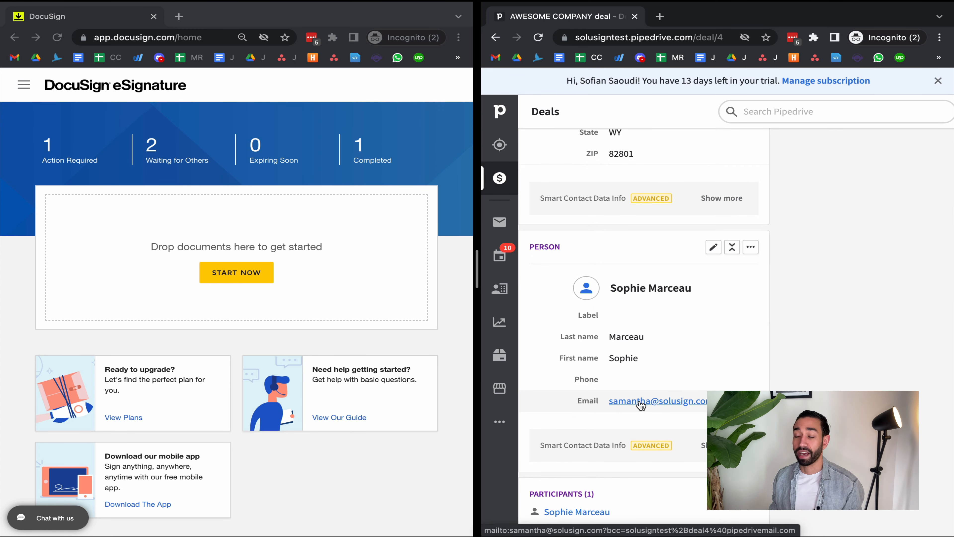
# Switch back to Word and compare the consulting agreement's blank client and price areas with the deal data
pyautogui.hotkey('ctrl', 'Right')
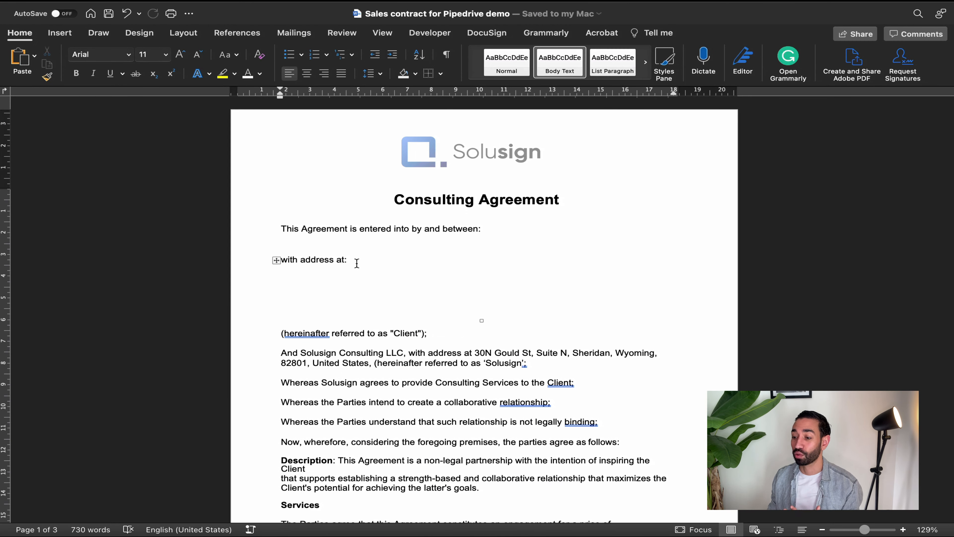
pyautogui.scroll(-10, 390, 335)
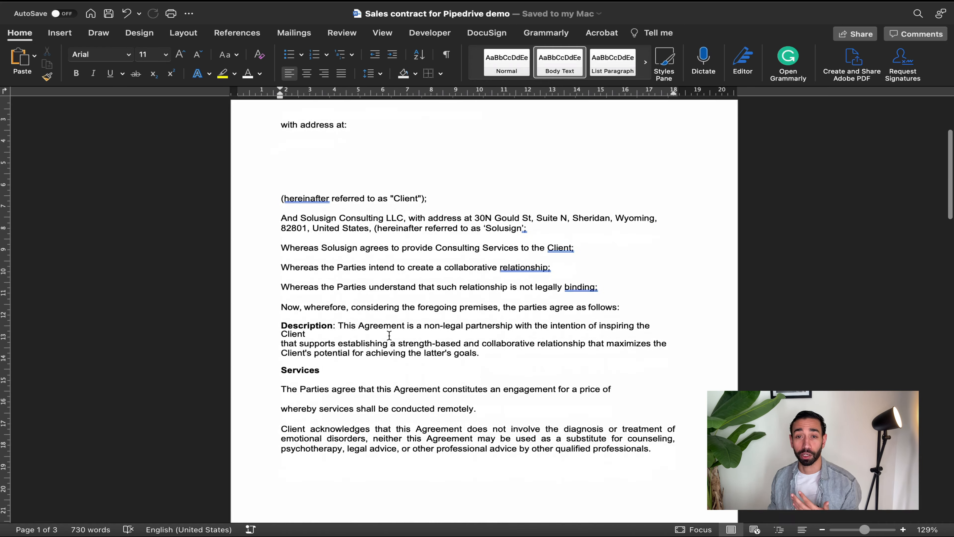
pyautogui.scroll(-20, 389, 335)
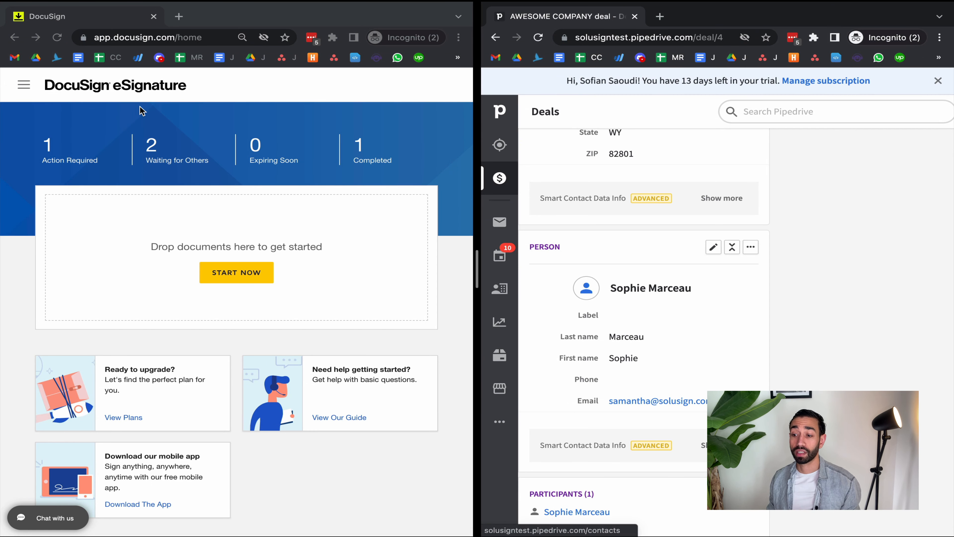
# Switch to DocuSign and open the "DocuSign Pipedrive integration" template for editing
pyautogui.click(23, 86)
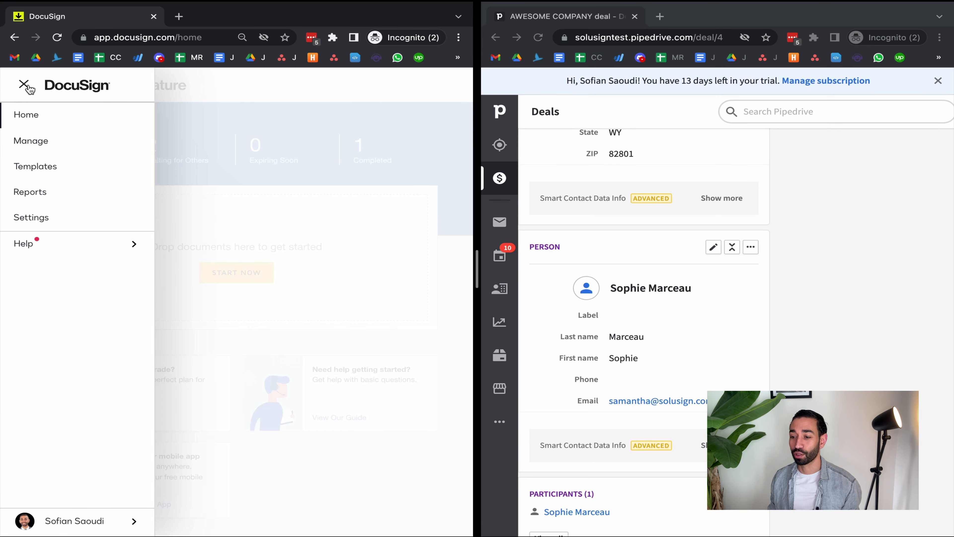
pyautogui.click(42, 168)
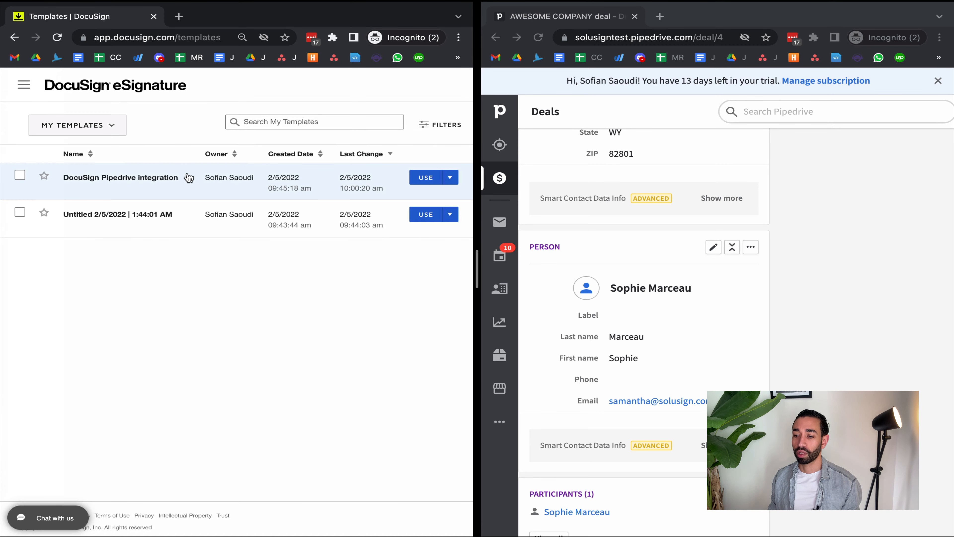
pyautogui.click(147, 180)
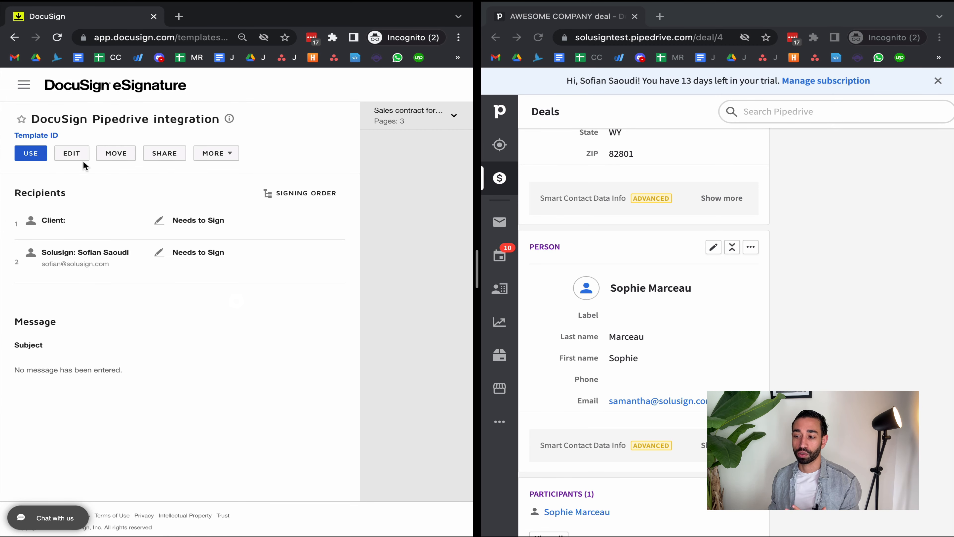
pyautogui.click(72, 153)
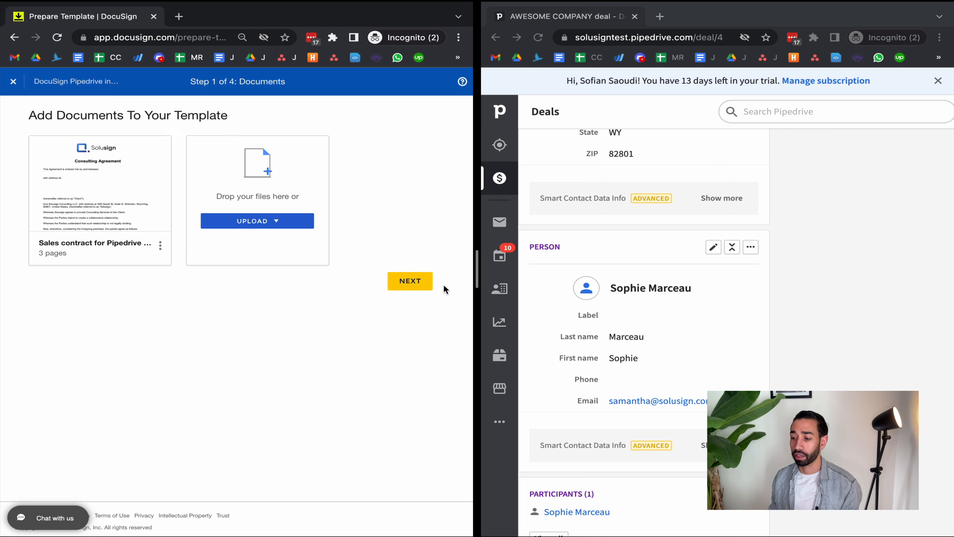
# Advance the template past its documents and placeholder recipients to the Fields stage, and widen the DocuSign window
pyautogui.click(413, 283)
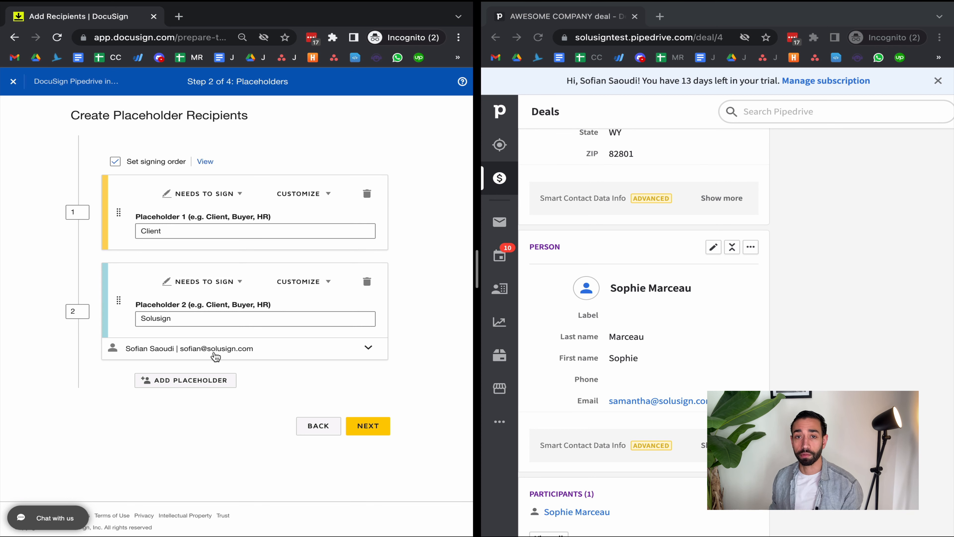
pyautogui.click(368, 428)
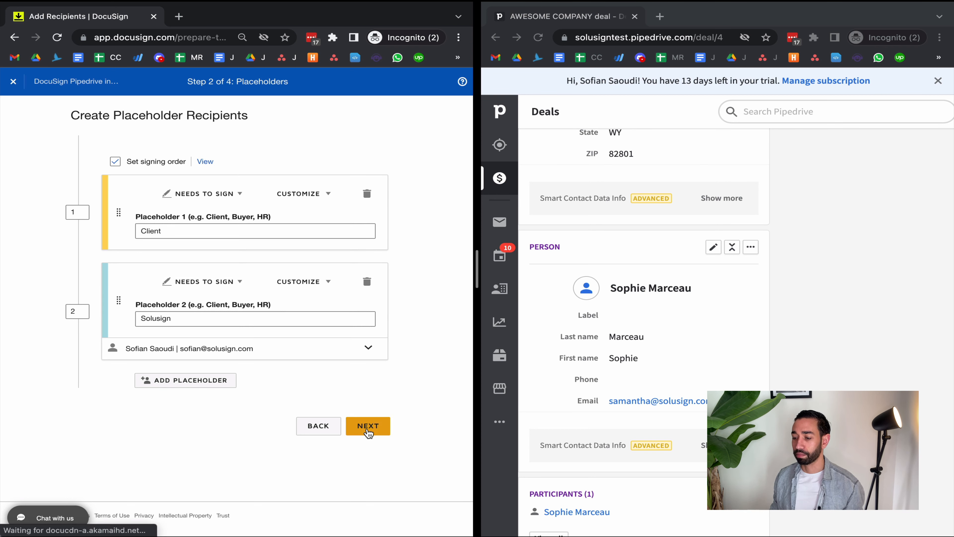
pyautogui.click(183, 125)
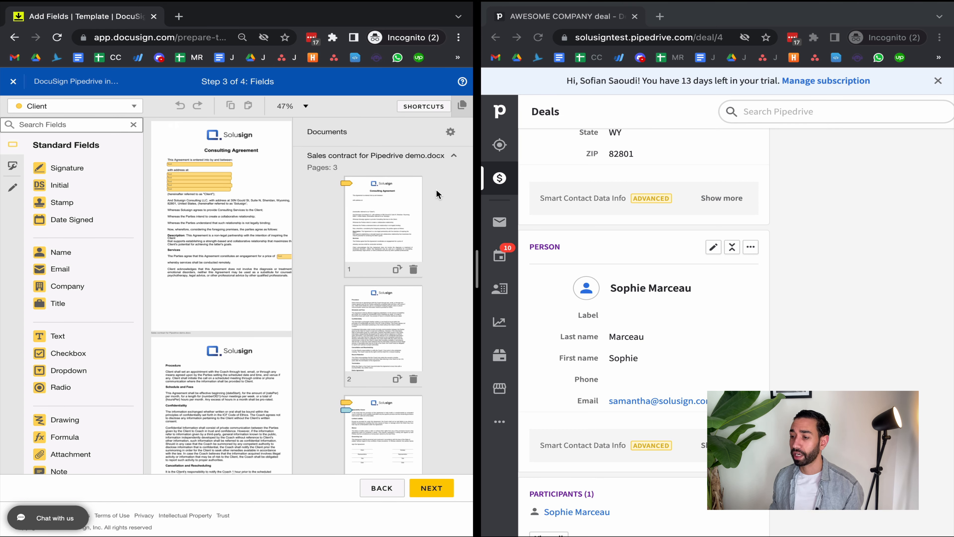
pyautogui.moveTo(528, 262); pyautogui.dragTo(781, 270)
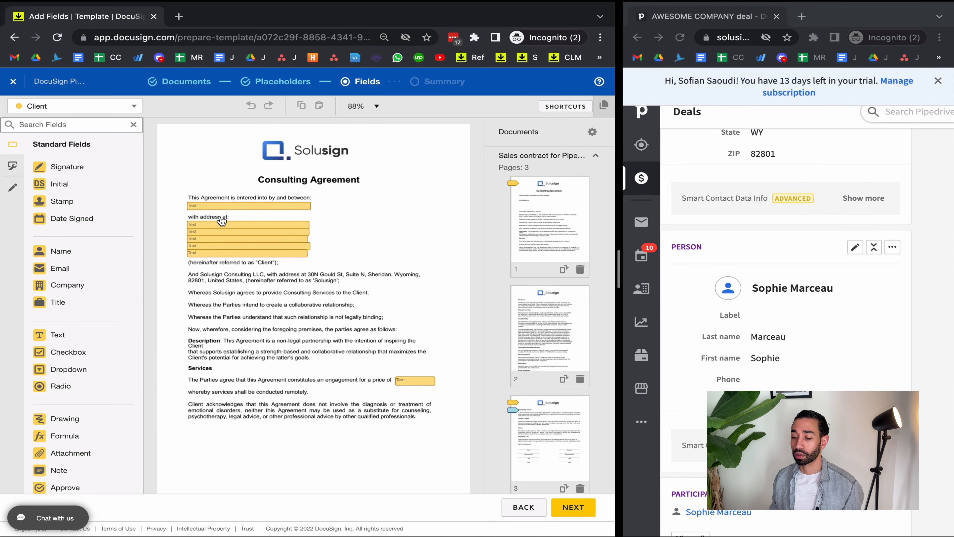
# Inspect the properties of the client name text field and look over the address text fields on the first page
pyautogui.click(211, 211)
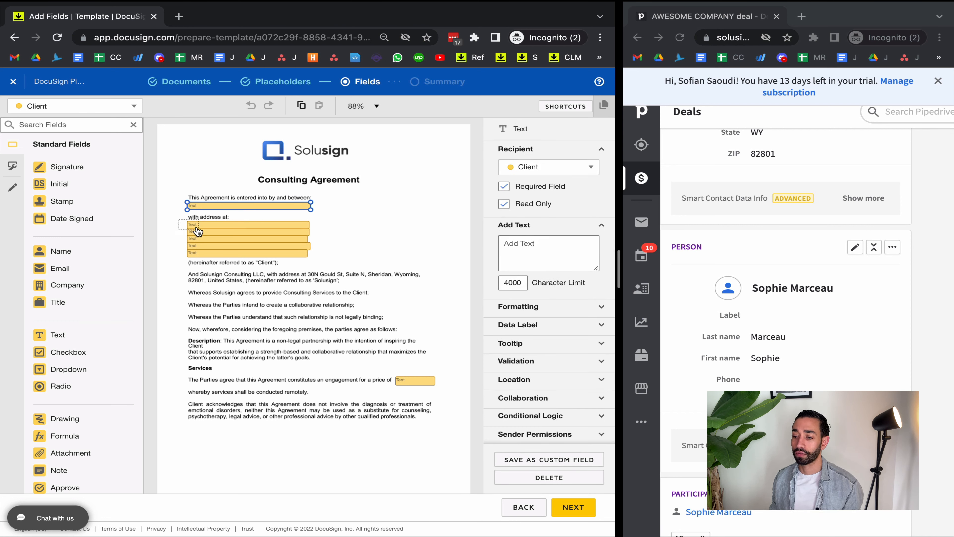
pyautogui.click(180, 222)
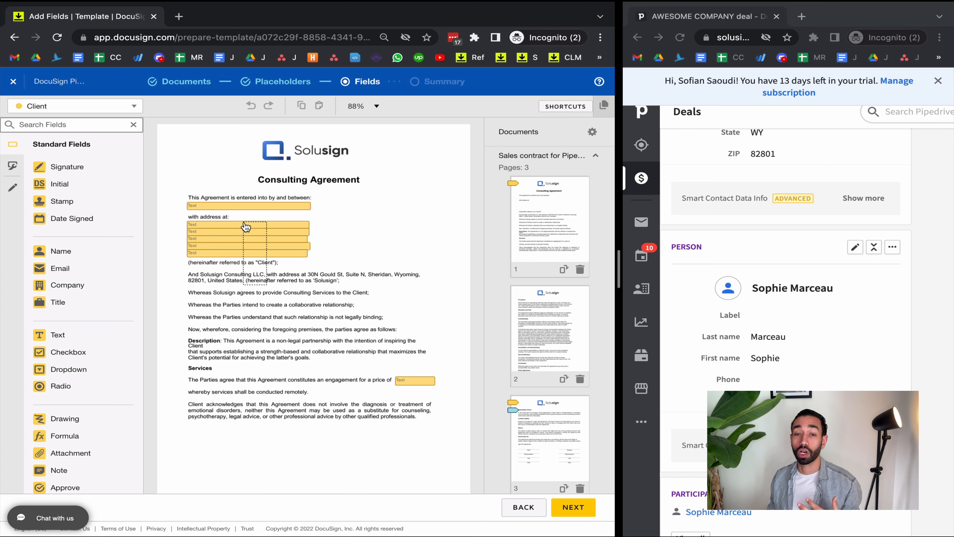
pyautogui.moveTo(276, 278); pyautogui.dragTo(264, 218)
pyautogui.click(264, 276)
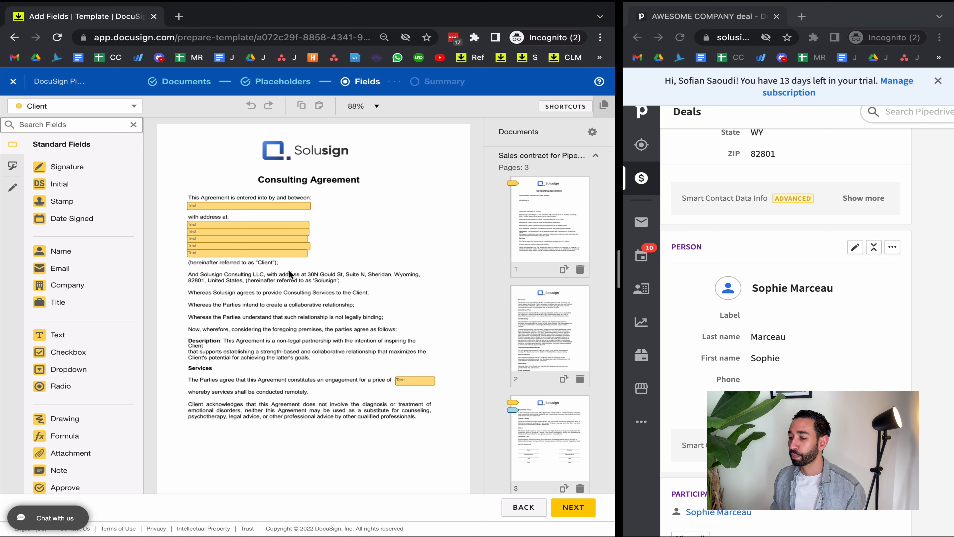
# Review the template's pages, including the client and Solusign signature, name, title and date fields on page 3
pyautogui.scroll(-10, 420, 301)
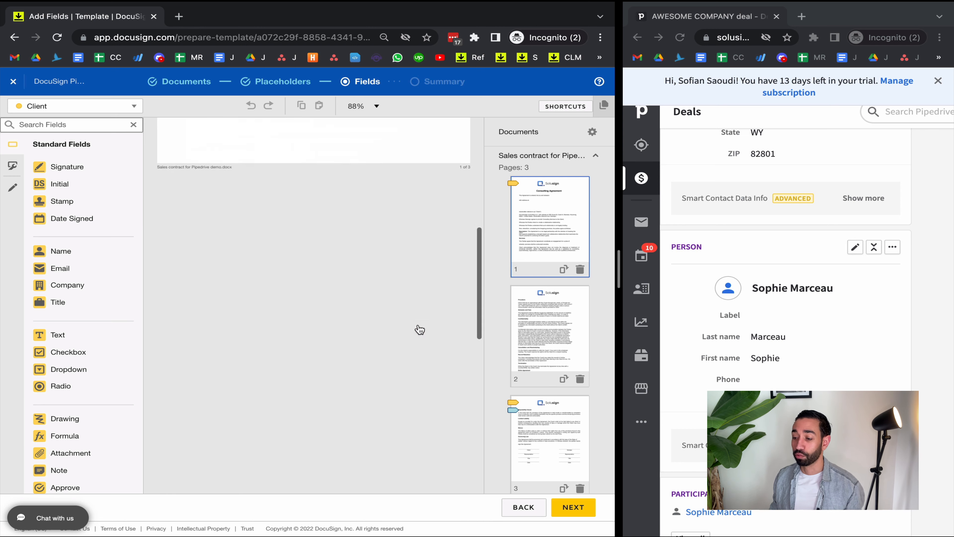
pyautogui.scroll(-5, 419, 329)
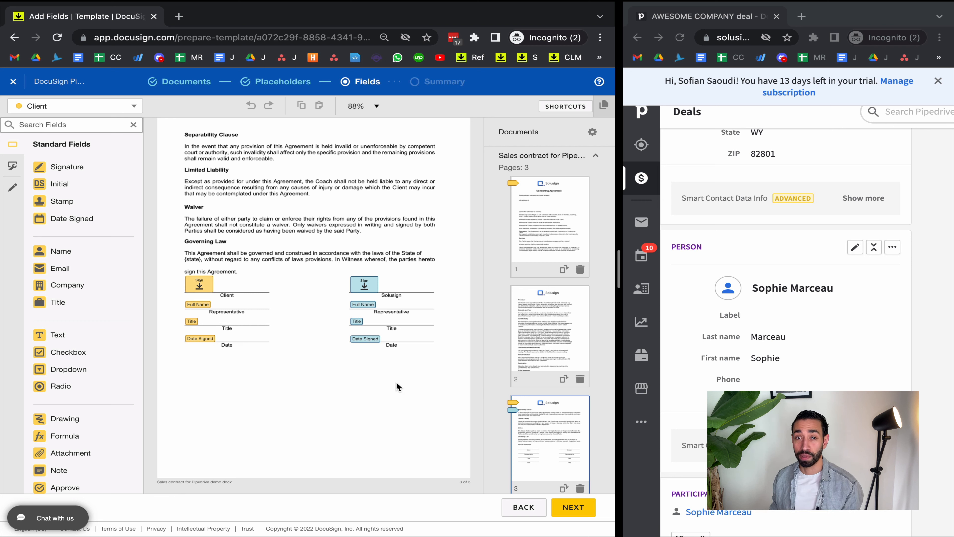
pyautogui.scroll(20, 380, 305)
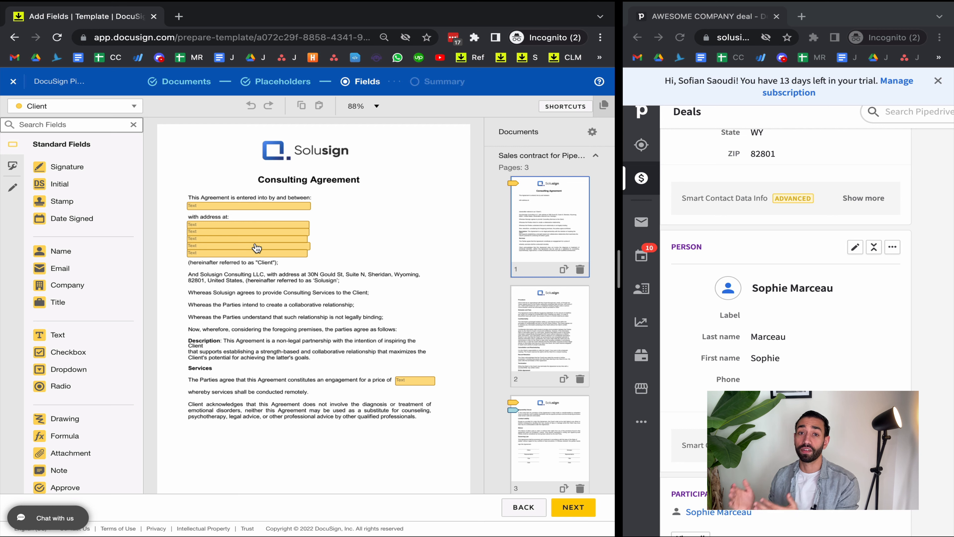
pyautogui.scroll(-10, 328, 377)
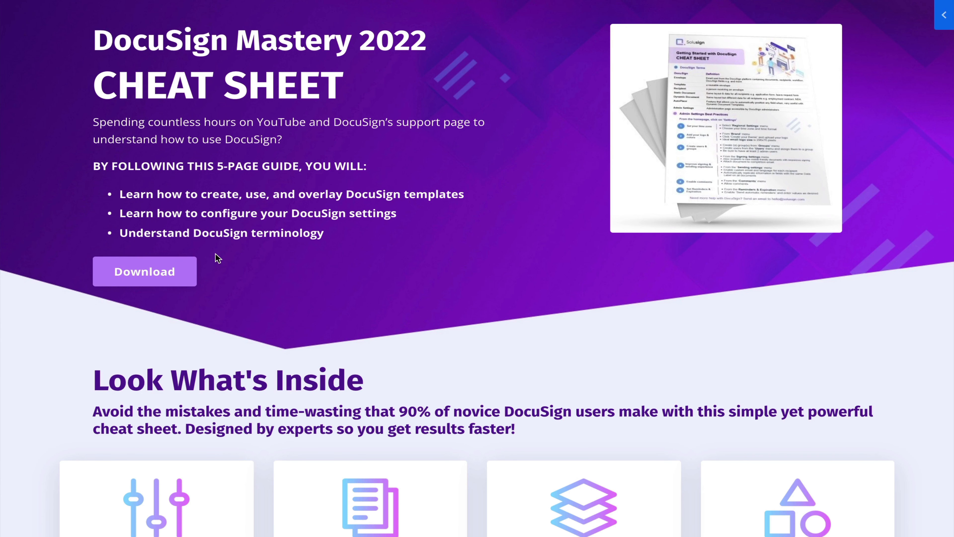
# Open the download form for the DocuSign Mastery 2022 cheat sheet and activate its name field
pyautogui.click(156, 272)
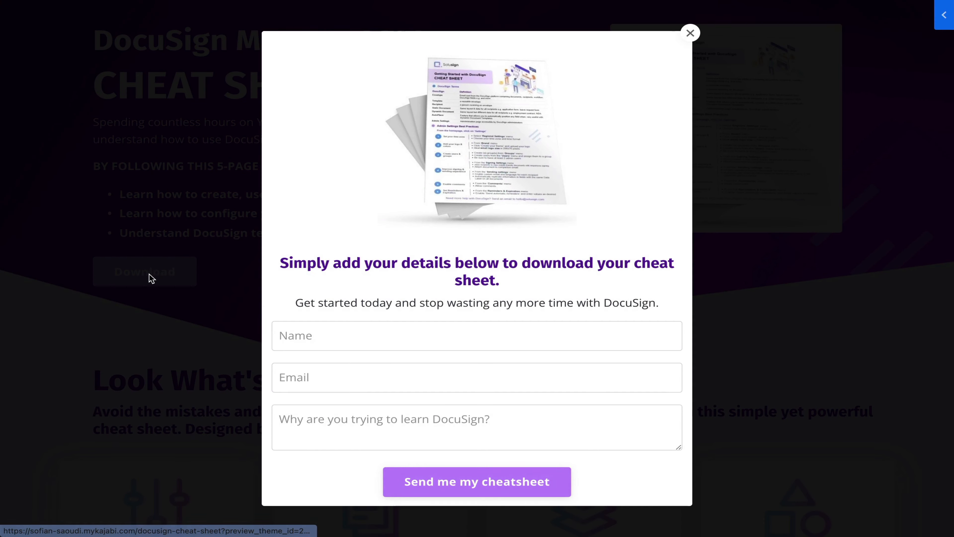
pyautogui.click(385, 335)
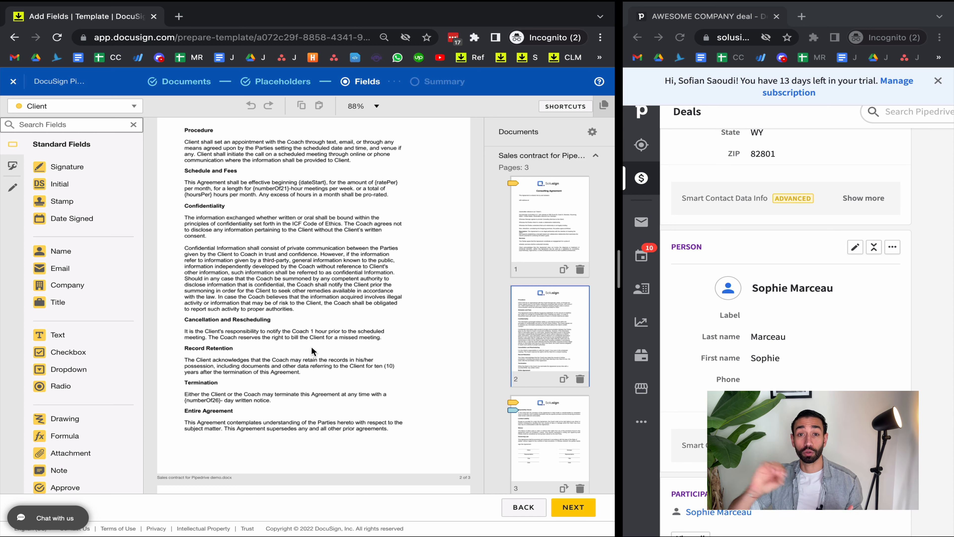
# Widen the Pipedrive window and show the AWESOME COMPANY deal's summary and DocuSign Envelopes section
pyautogui.moveTo(620, 273); pyautogui.dragTo(335, 277)
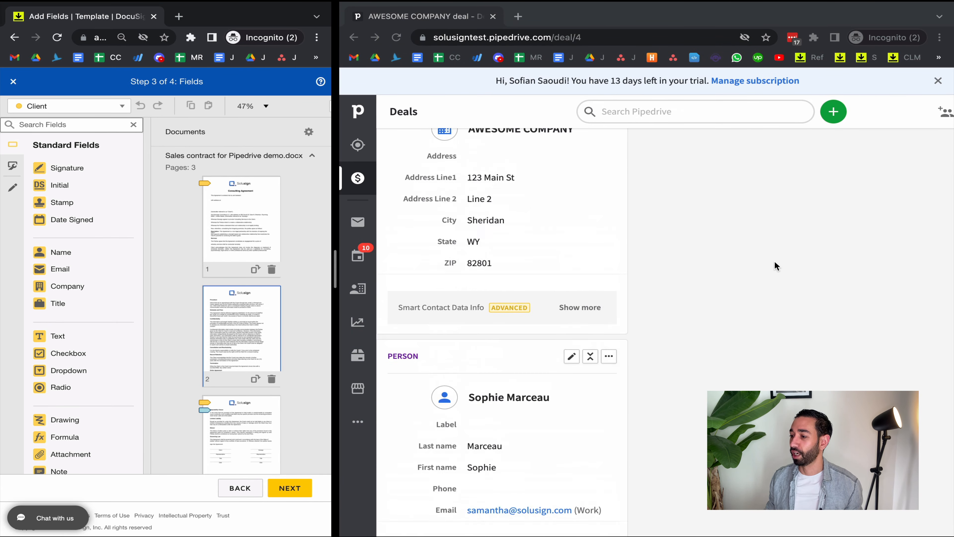
pyautogui.scroll(3, 782, 317)
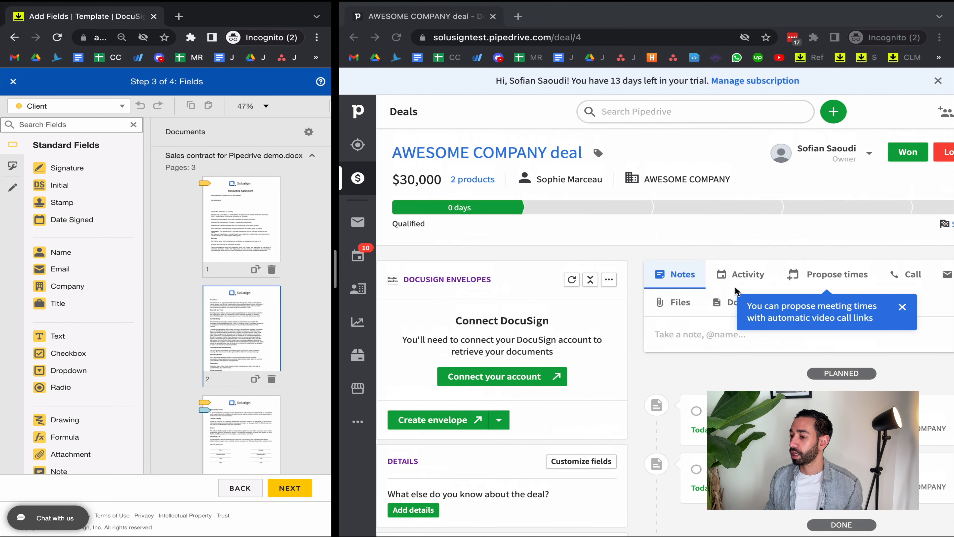
# Dismiss the feature tips on the AWESOME COMPANY deal and show its activity form with the Send via DocuSign activity type
pyautogui.click(902, 308)
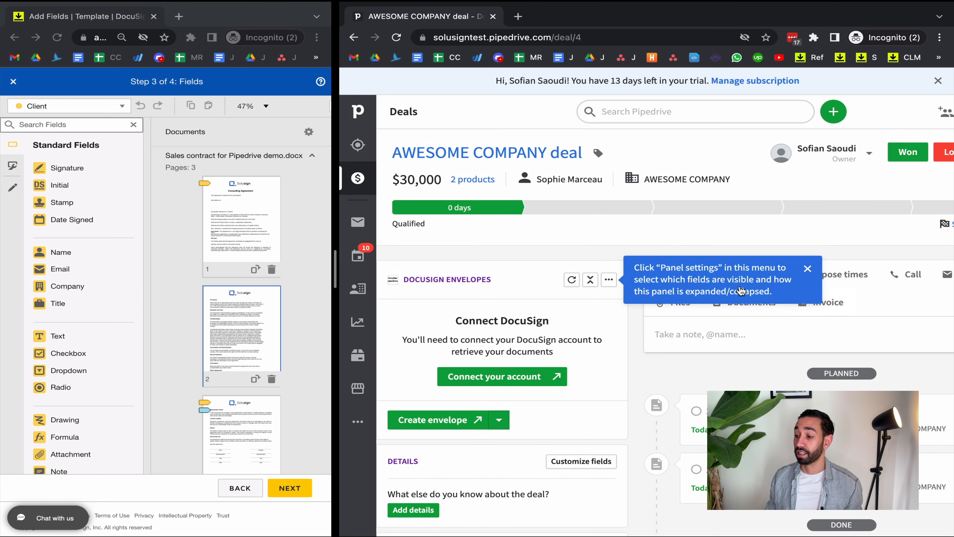
pyautogui.click(808, 270)
pyautogui.click(770, 277)
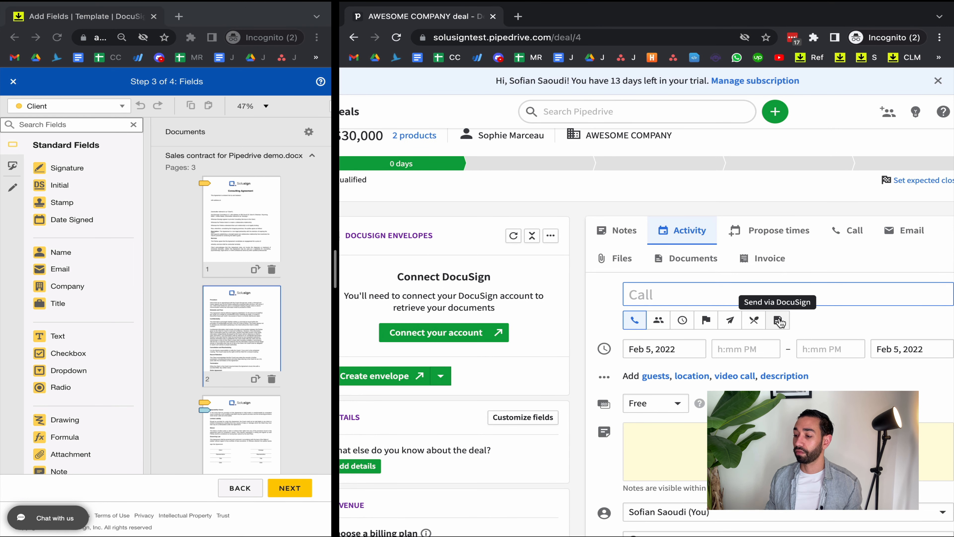
pyautogui.scroll(-1, 774, 370)
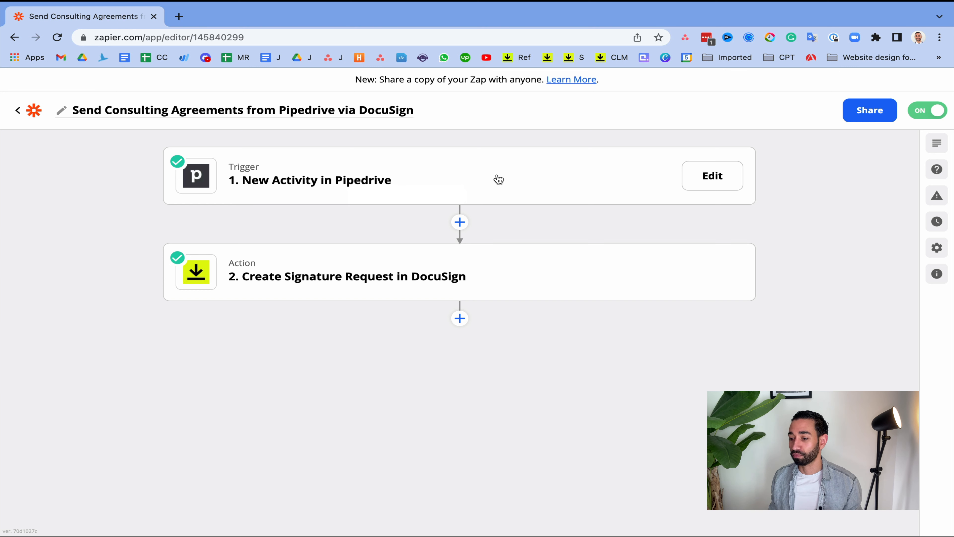
# In Zapier, inspect the New Activity in Pipedrive trigger, including its event and the sample activity data in its test section
pyautogui.click(304, 186)
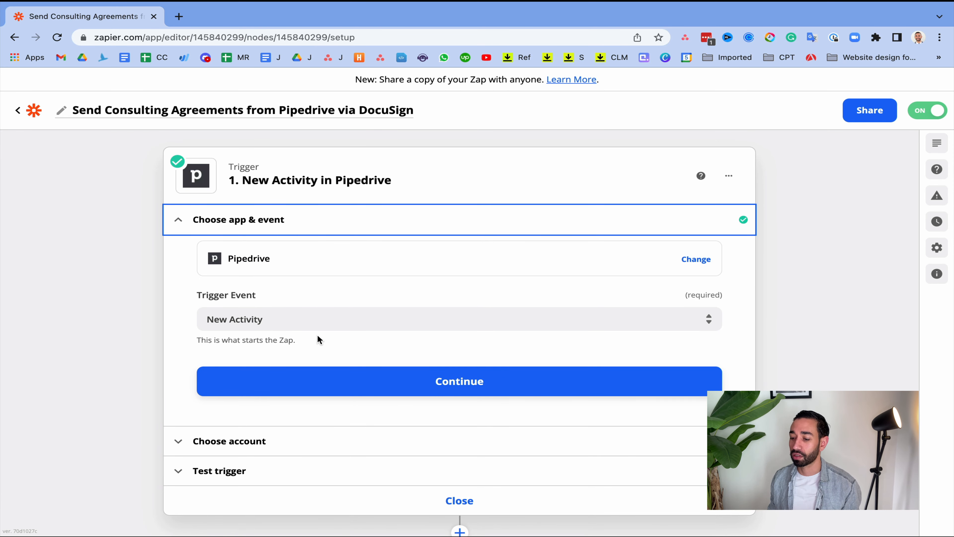
pyautogui.scroll(-3, 317, 339)
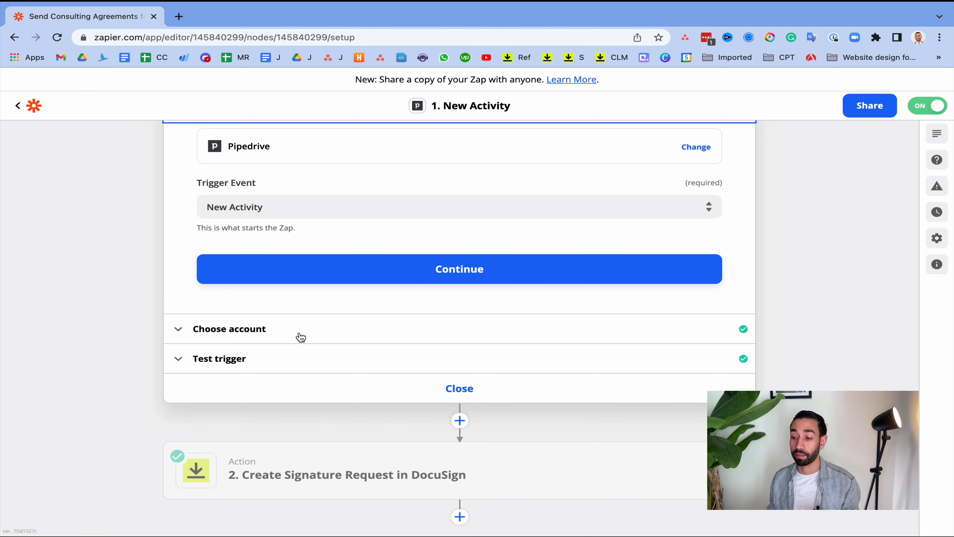
pyautogui.click(261, 359)
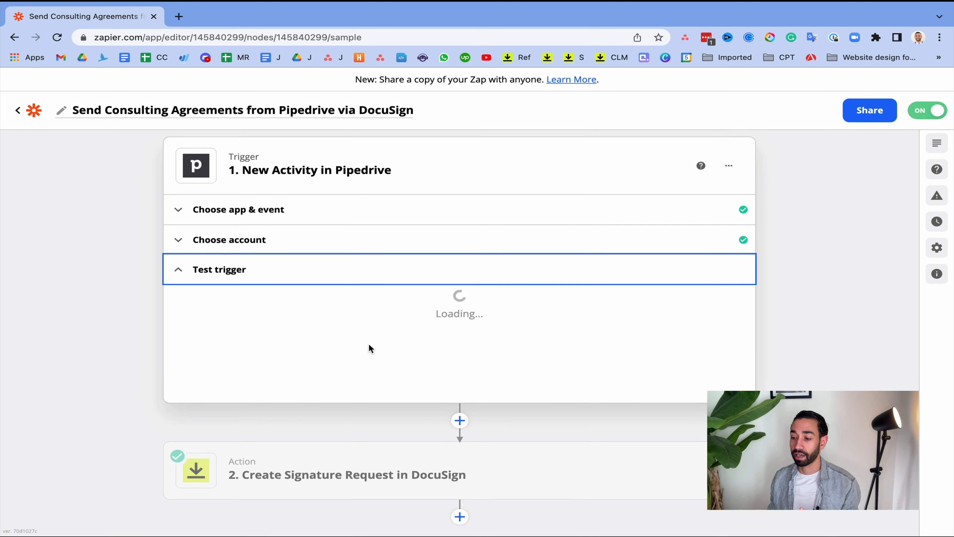
pyautogui.scroll(-4, 311, 311)
pyautogui.scroll(-3, 319, 440)
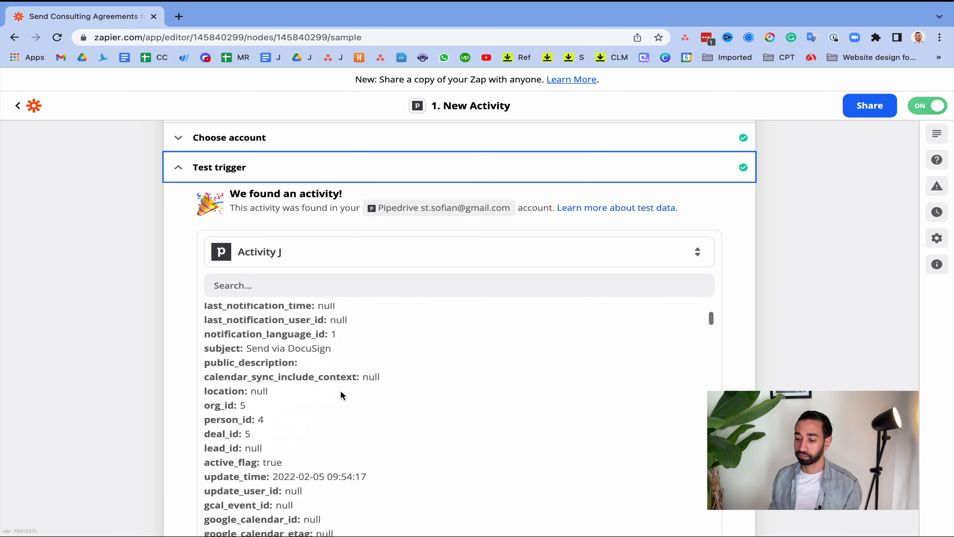
pyautogui.scroll(-5, 340, 394)
pyautogui.click(312, 169)
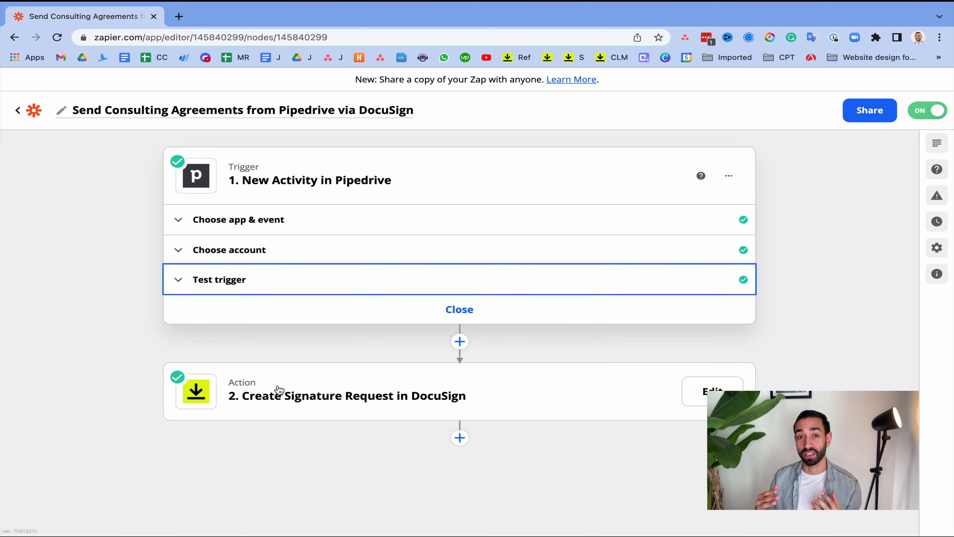
# Review the setup of the Create Signature Request in DocuSign action, from the email and recipient fields to the address and deal amount mappings
pyautogui.click(397, 392)
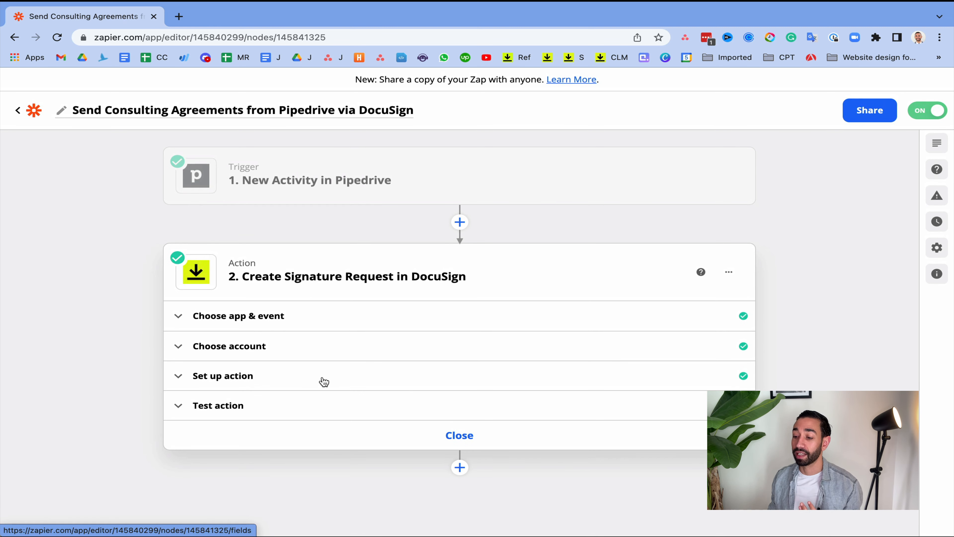
pyautogui.click(352, 373)
pyautogui.scroll(-5, 389, 364)
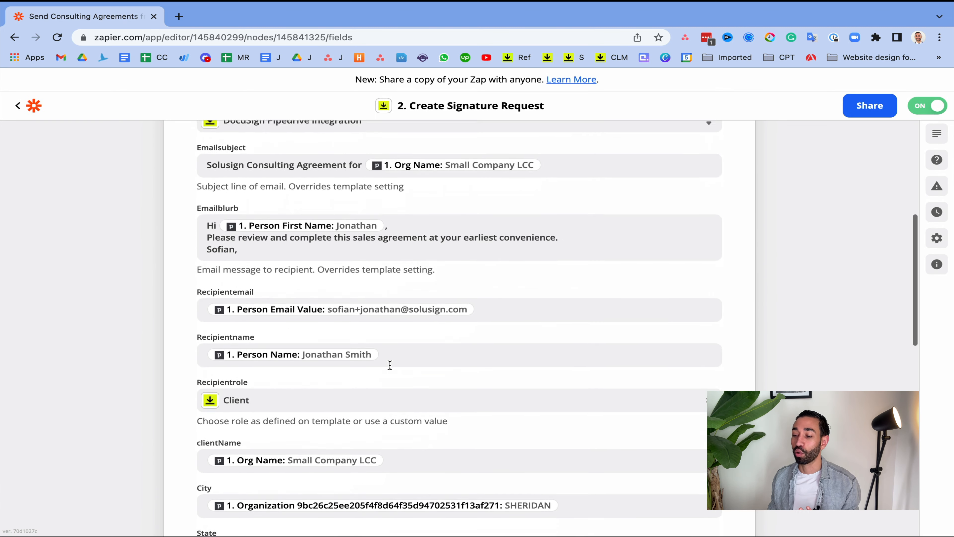
pyautogui.scroll(-6, 391, 370)
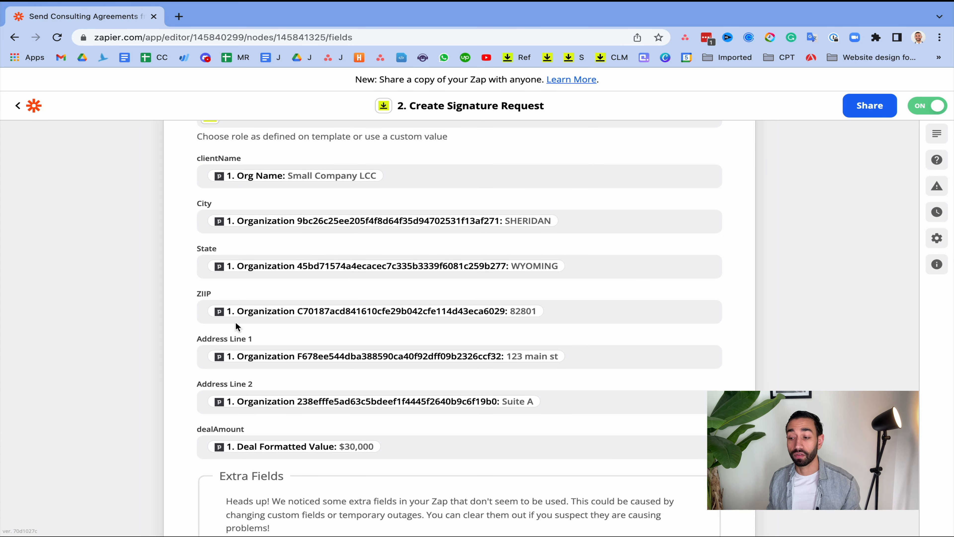
pyautogui.scroll(4, 236, 321)
pyautogui.scroll(-8, 419, 394)
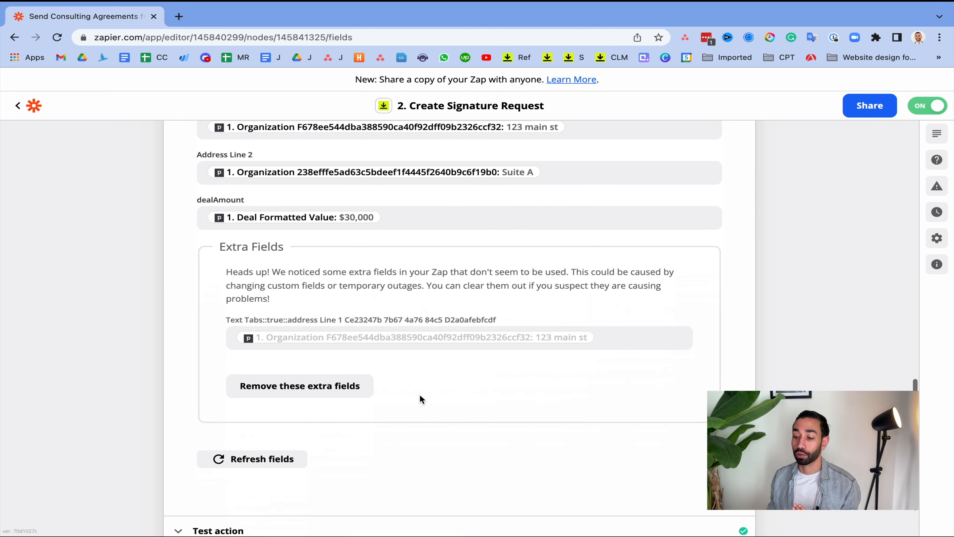
pyautogui.scroll(10, 415, 440)
pyautogui.scroll(-2, 373, 331)
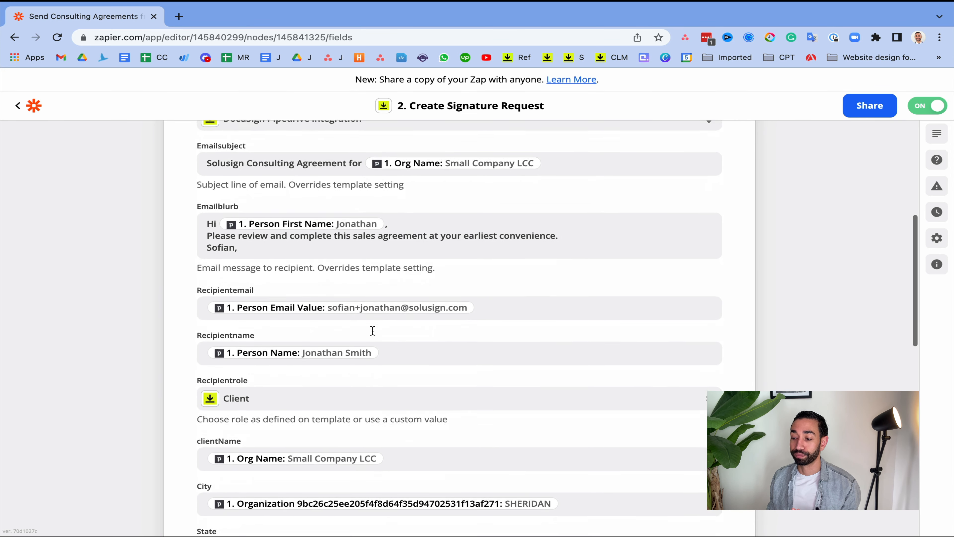
pyautogui.scroll(-1, 373, 330)
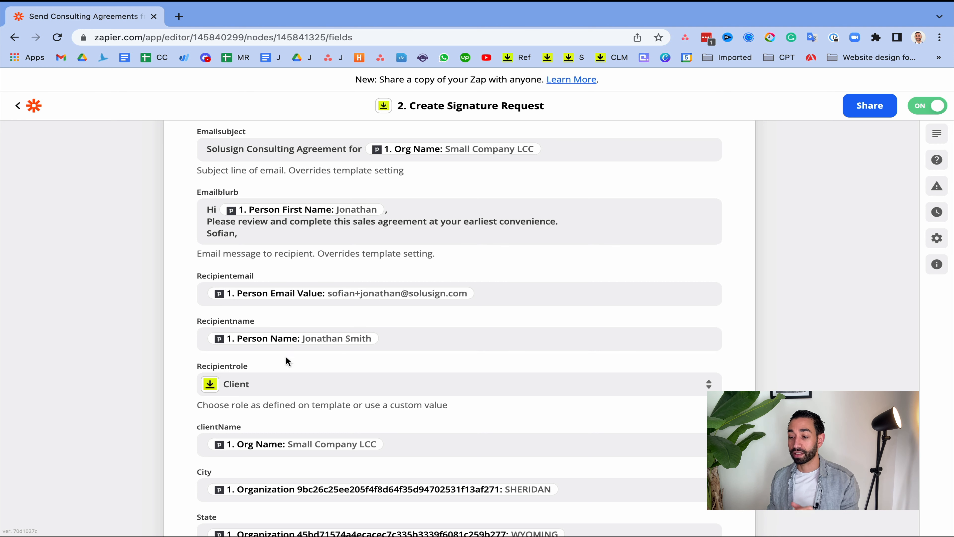
# Check the Recipientrole choices and the remaining field mappings, and close the DocuSign action
pyautogui.click(279, 386)
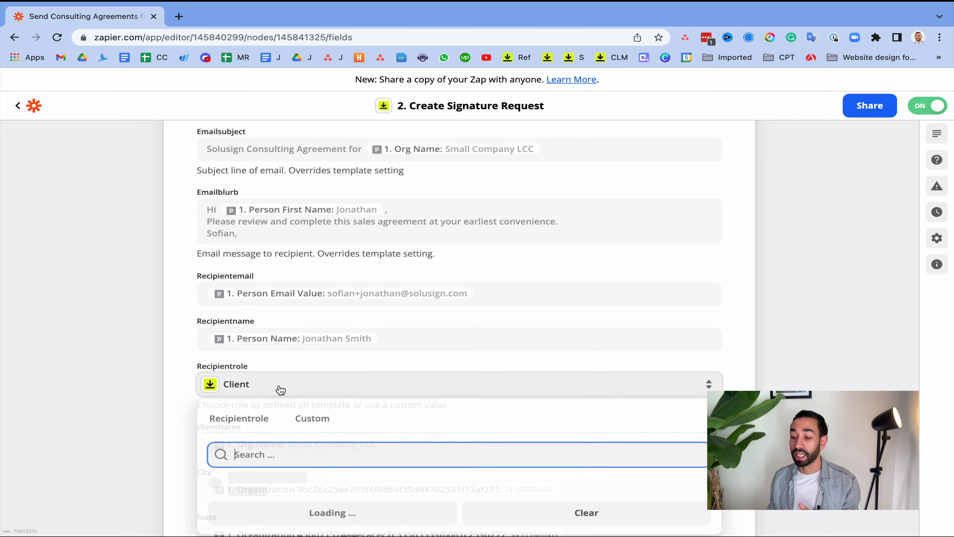
pyautogui.click(143, 355)
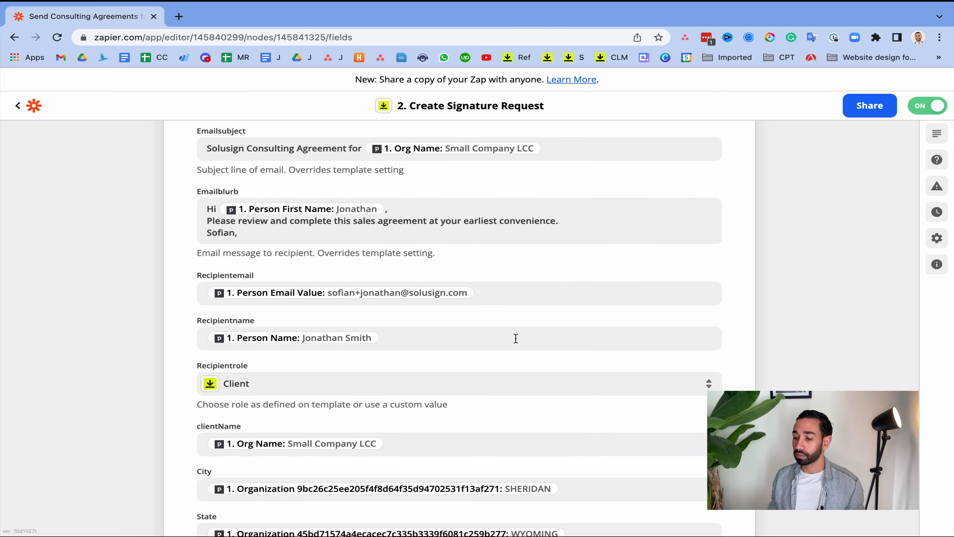
pyautogui.scroll(-15, 514, 372)
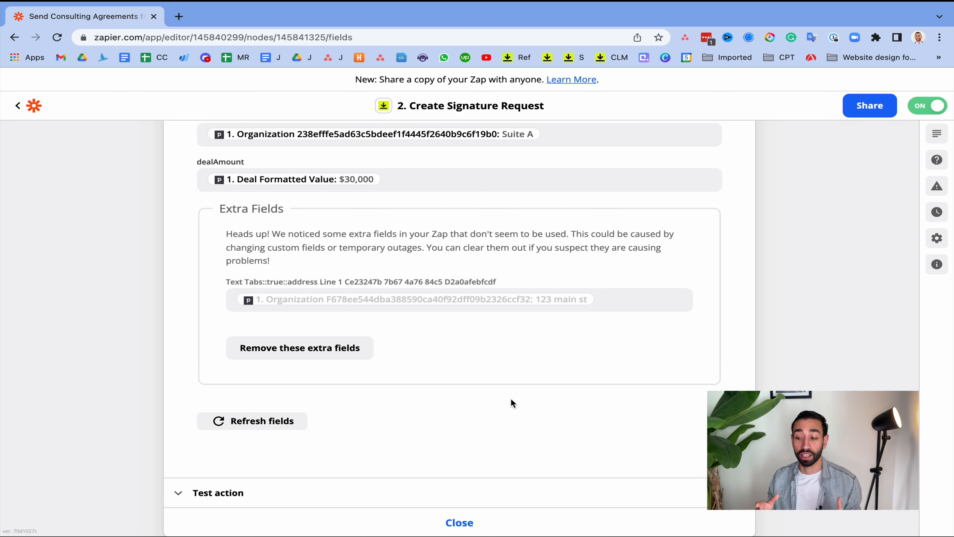
pyautogui.click(451, 525)
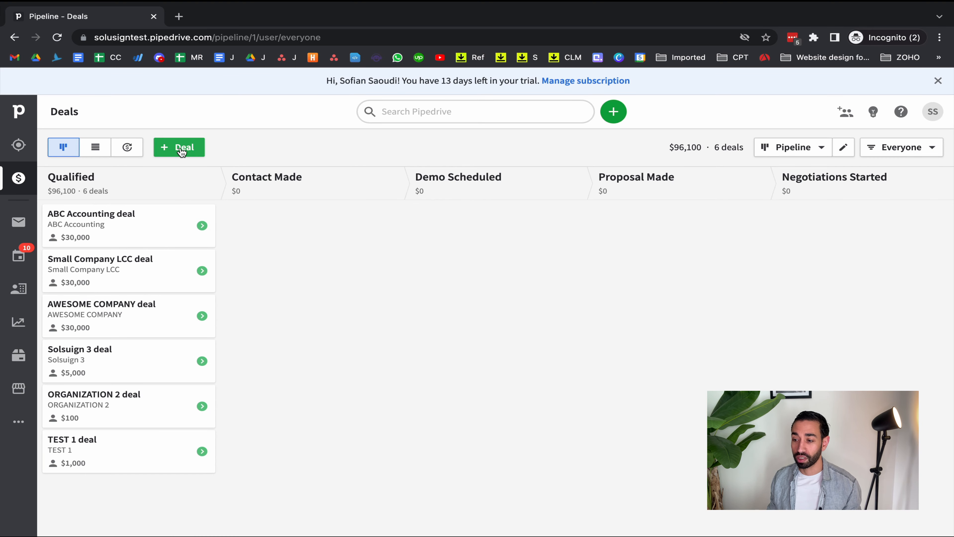
# In Pipedrive, start a new deal, adding the contact person by full name as a new contact and Small Biz LLC as a new organization
pyautogui.click(184, 148)
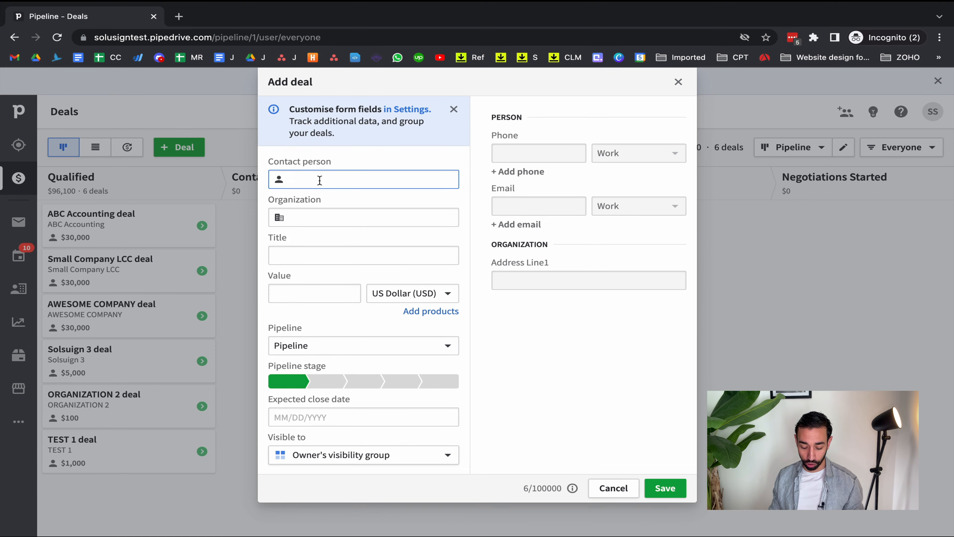
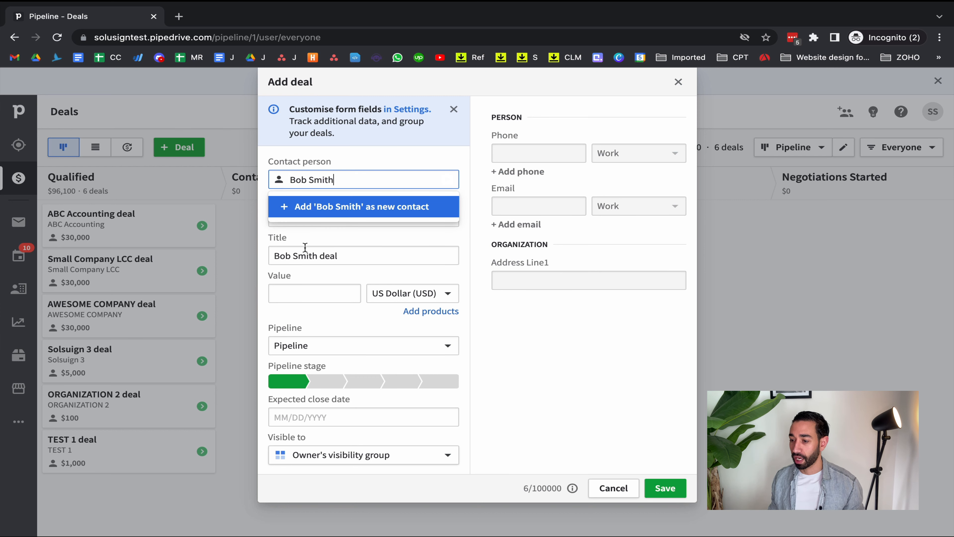
pyautogui.click(322, 213)
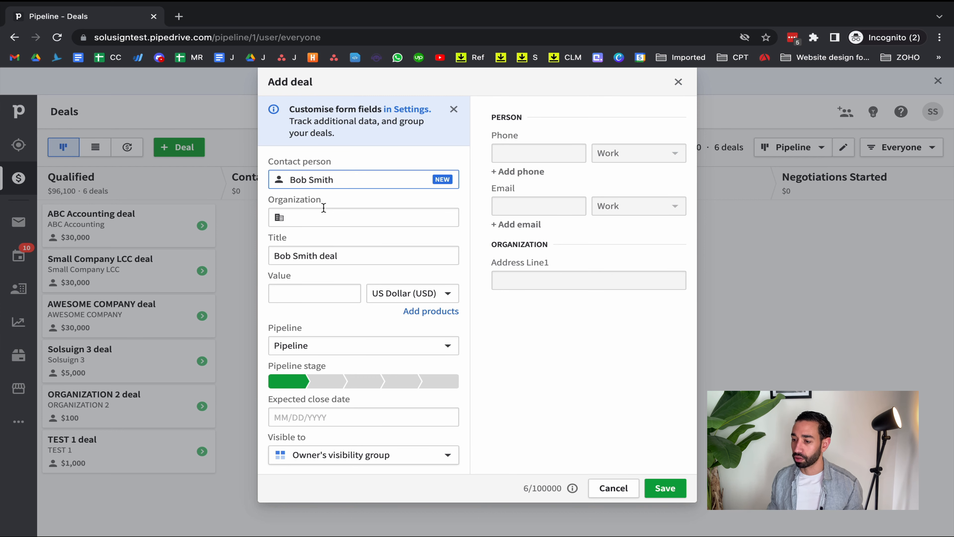
pyautogui.click(342, 215)
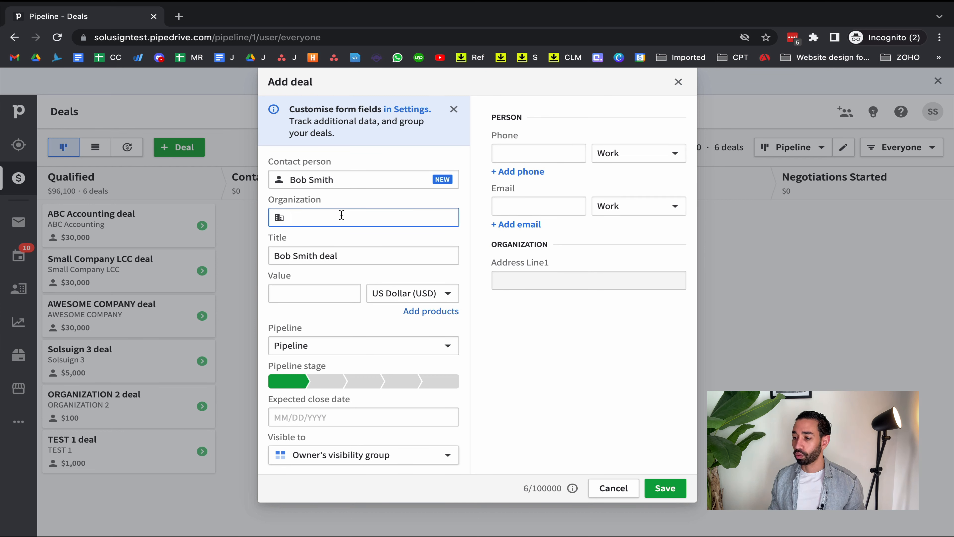
pyautogui.write('Small Bu')
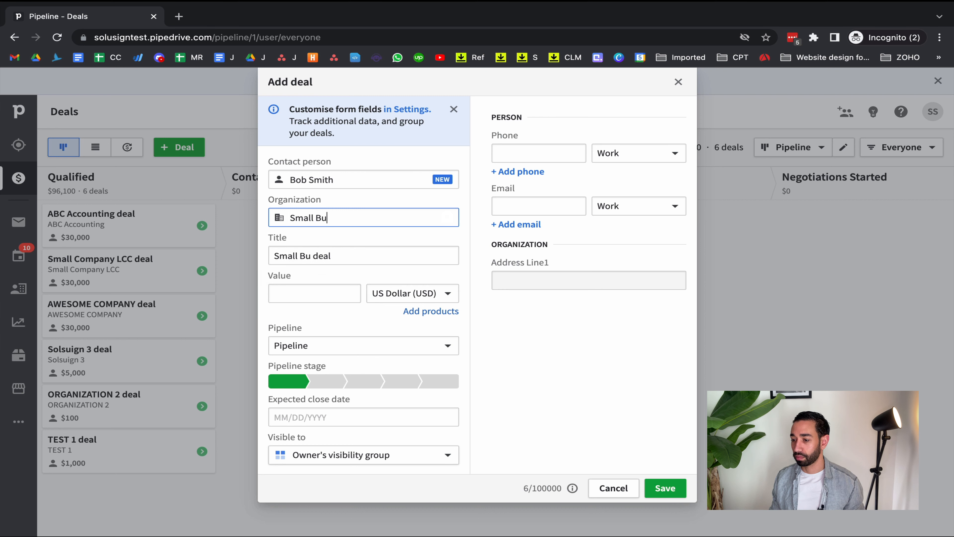
pyautogui.press('BackSpace')
pyautogui.write('iz LLC')
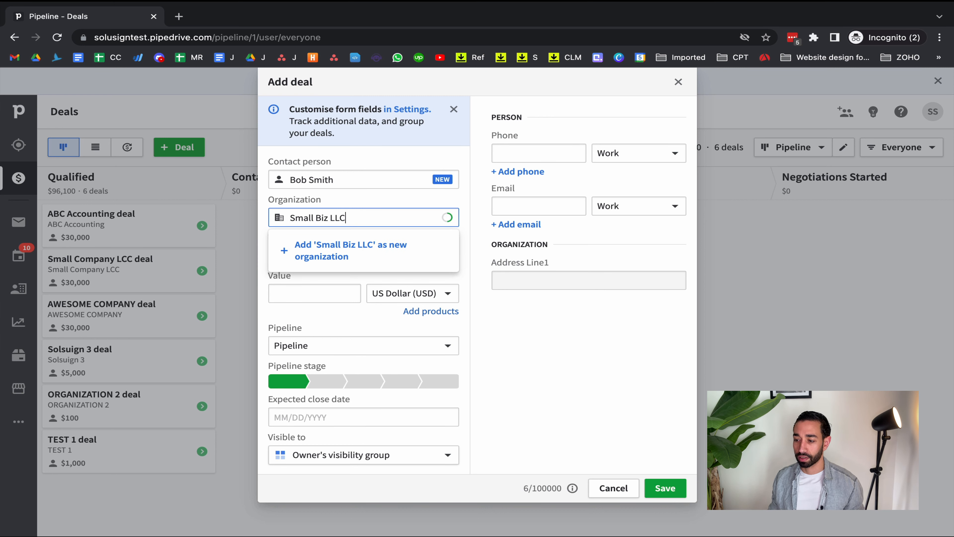
pyautogui.click(358, 246)
# Enter the contact's work email, save the new deal and dismiss the creation notice
pyautogui.click(518, 210)
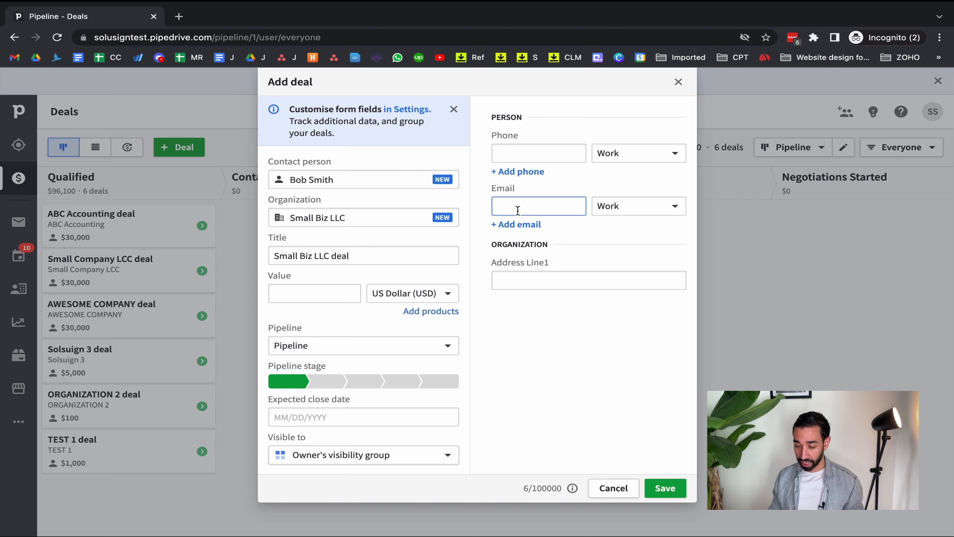
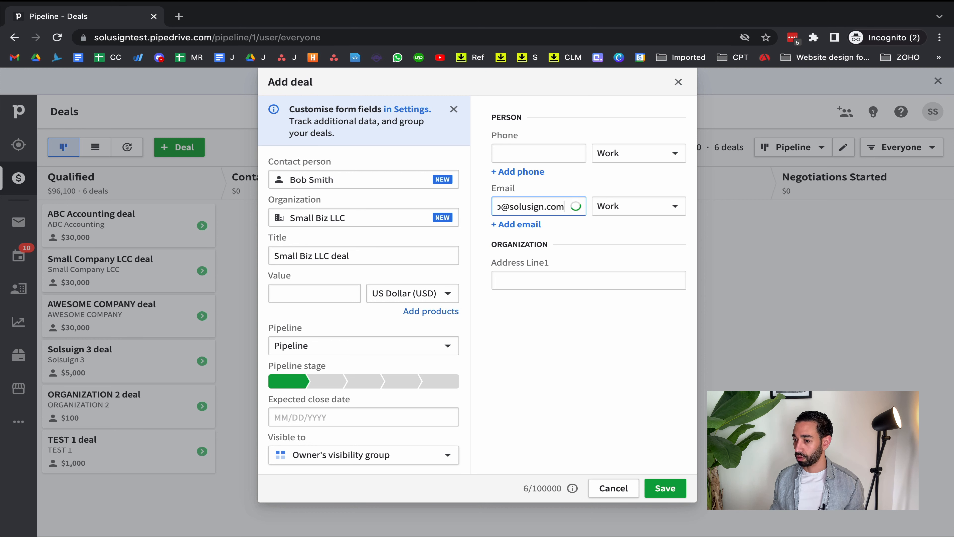
pyautogui.click(577, 308)
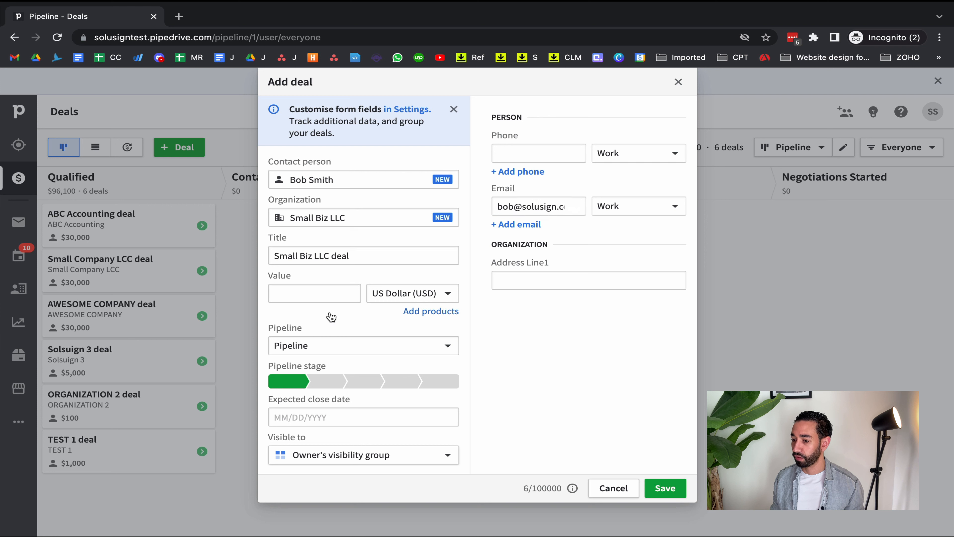
pyautogui.click(316, 299)
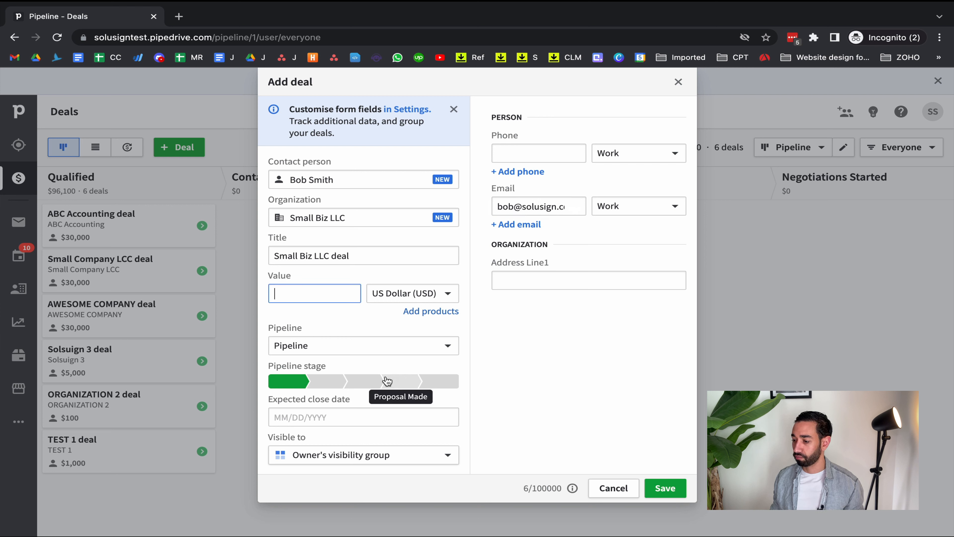
pyautogui.click(671, 488)
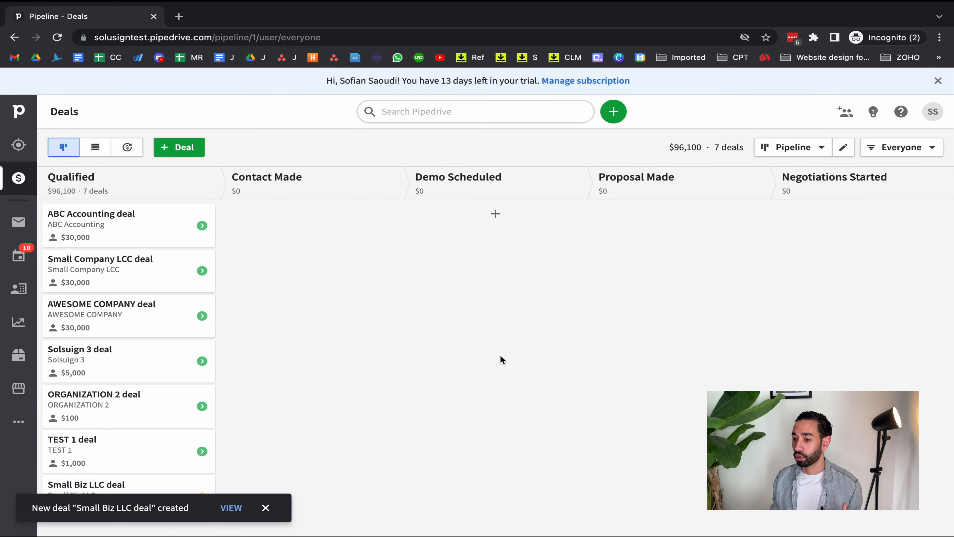
pyautogui.click(268, 507)
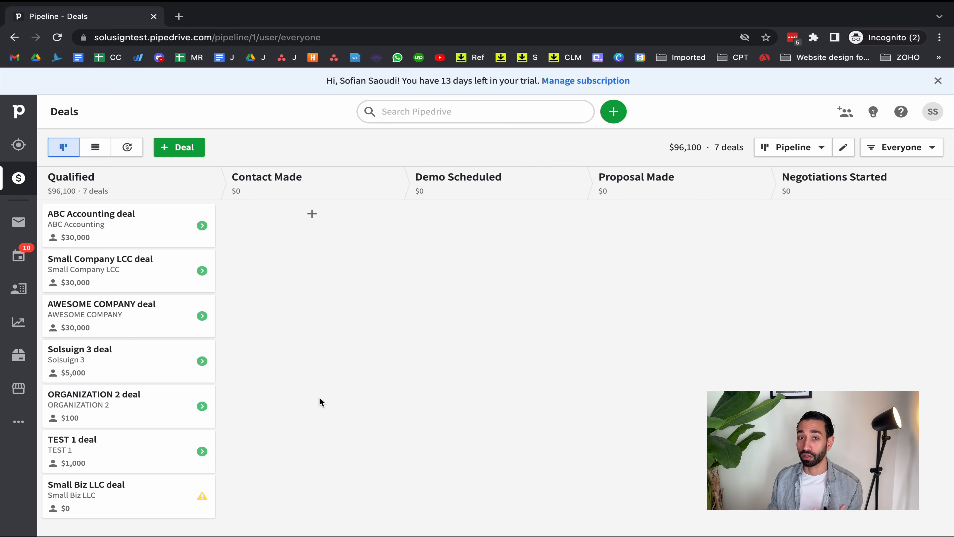
# Open the Small Biz LLC deal and add the product Client onboarding automation with a quantity of 10
pyautogui.click(137, 495)
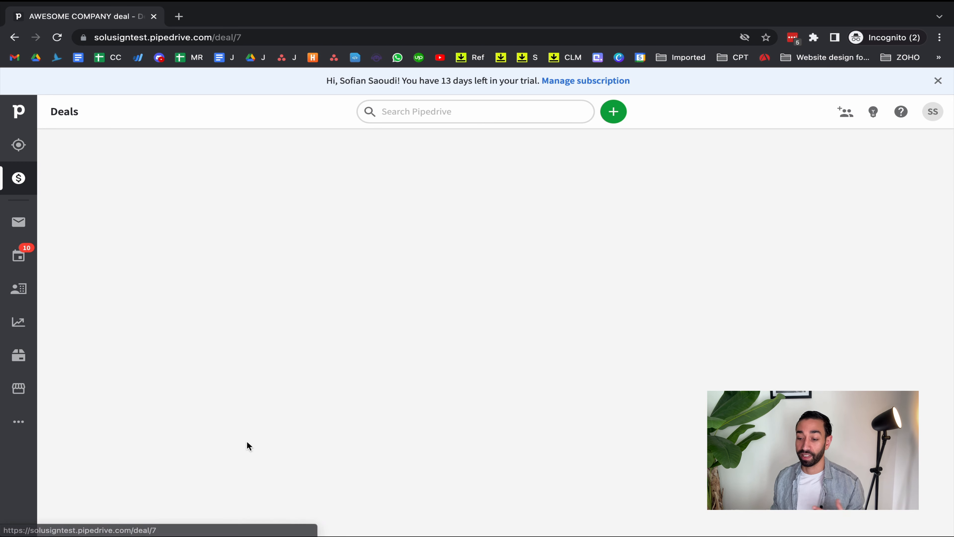
pyautogui.scroll(-1, 306, 305)
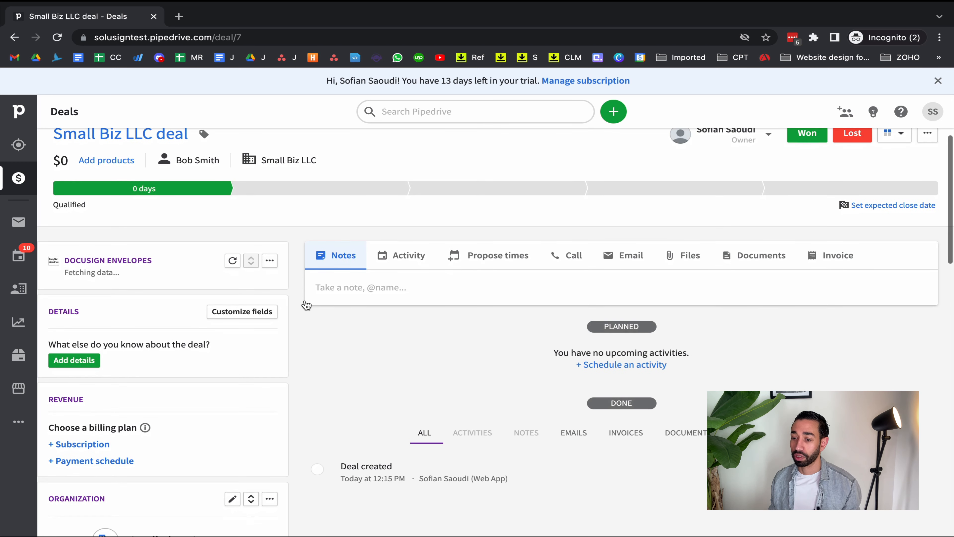
pyautogui.click(106, 161)
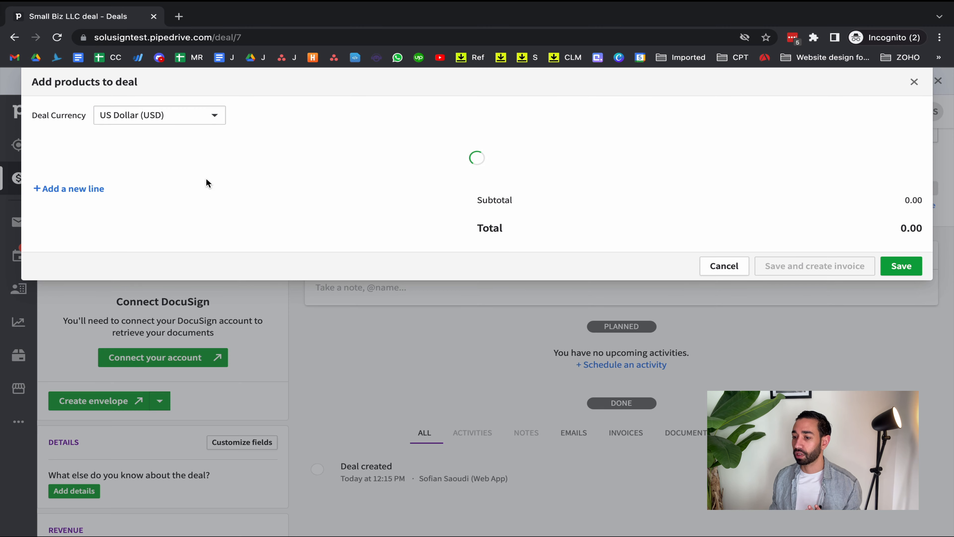
pyautogui.click(105, 179)
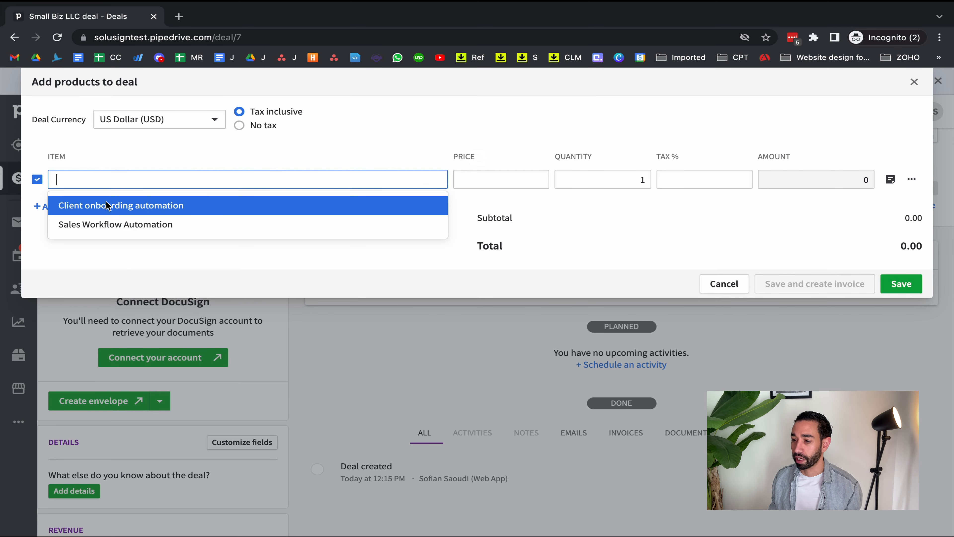
pyautogui.click(106, 205)
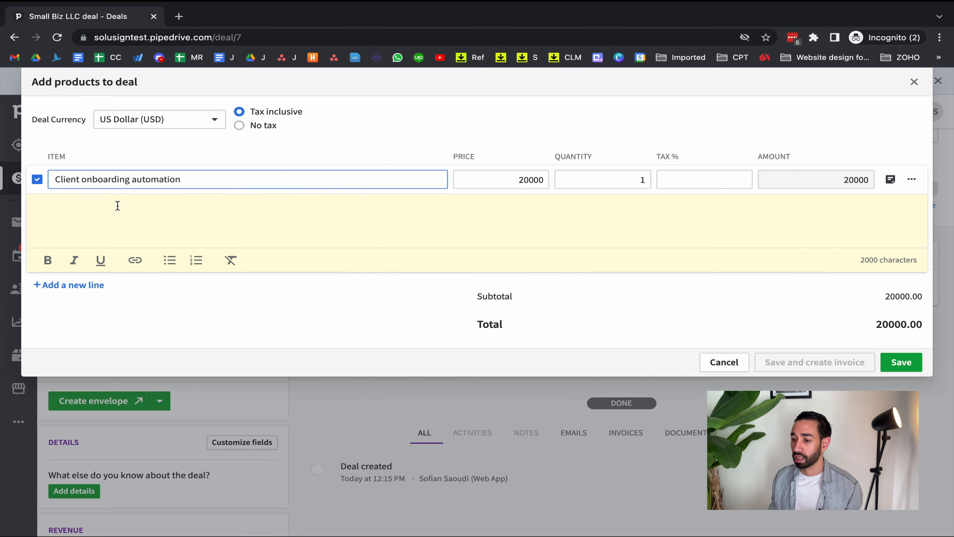
pyautogui.click(639, 180)
pyautogui.write('10')
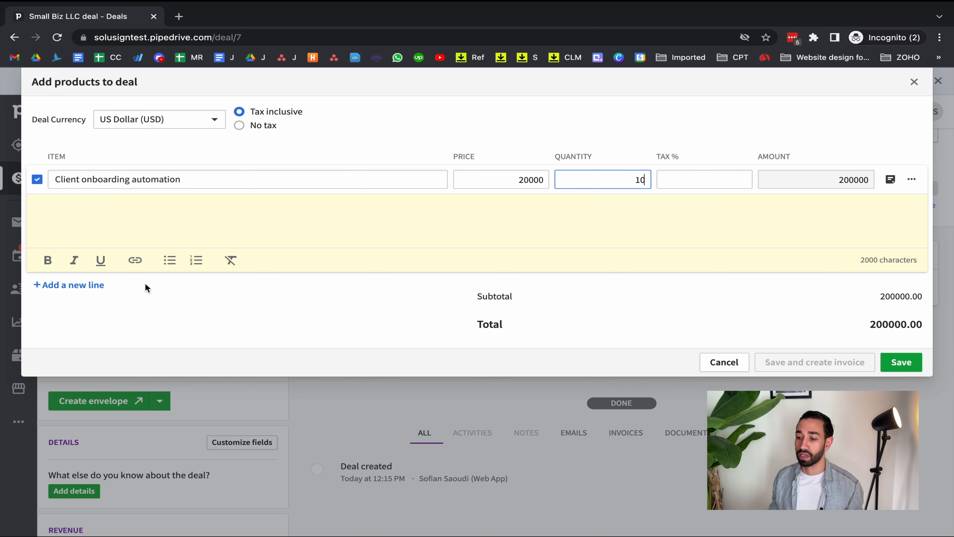
# Add Sales Workflow Automation as a second product line with a quantity of 10, and save the deal's products
pyautogui.click(94, 285)
pyautogui.click(122, 208)
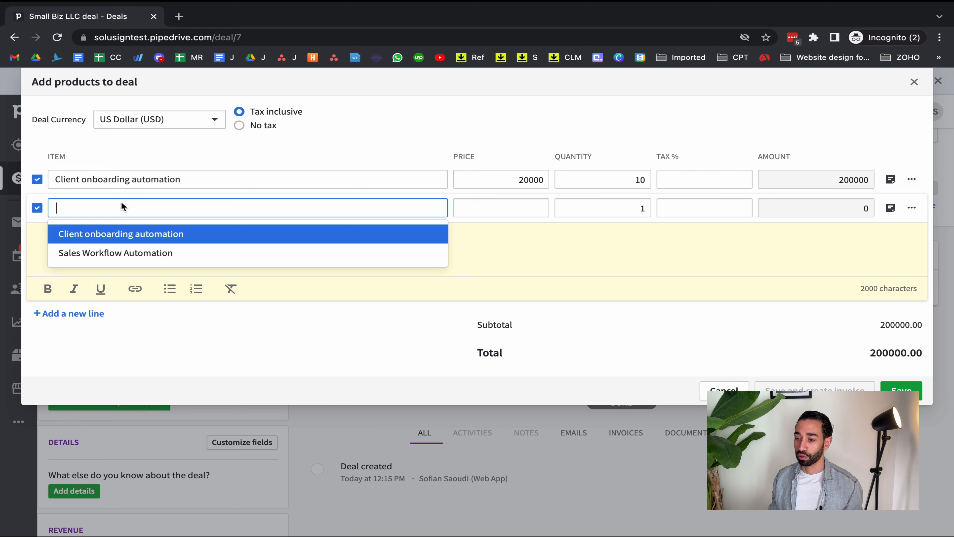
pyautogui.click(114, 252)
pyautogui.click(645, 208)
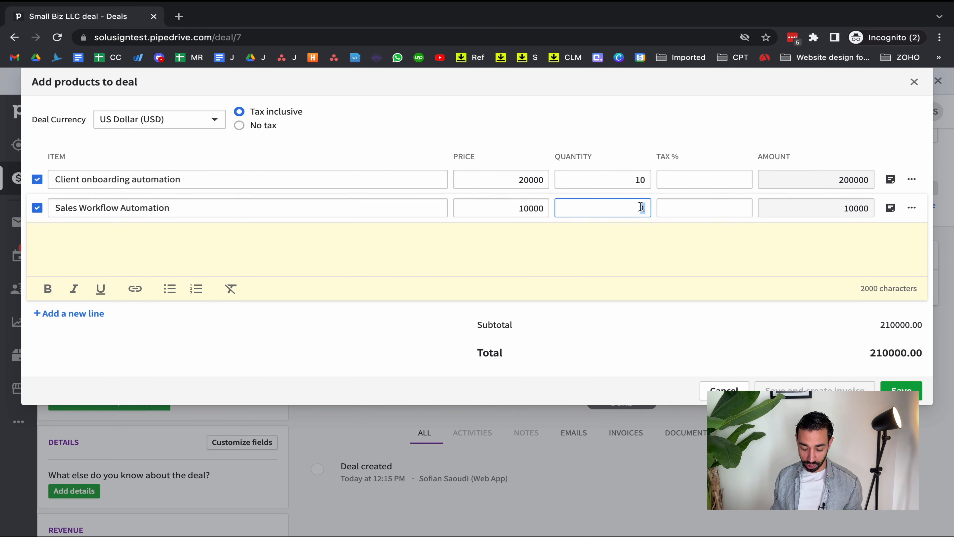
pyautogui.write('0')
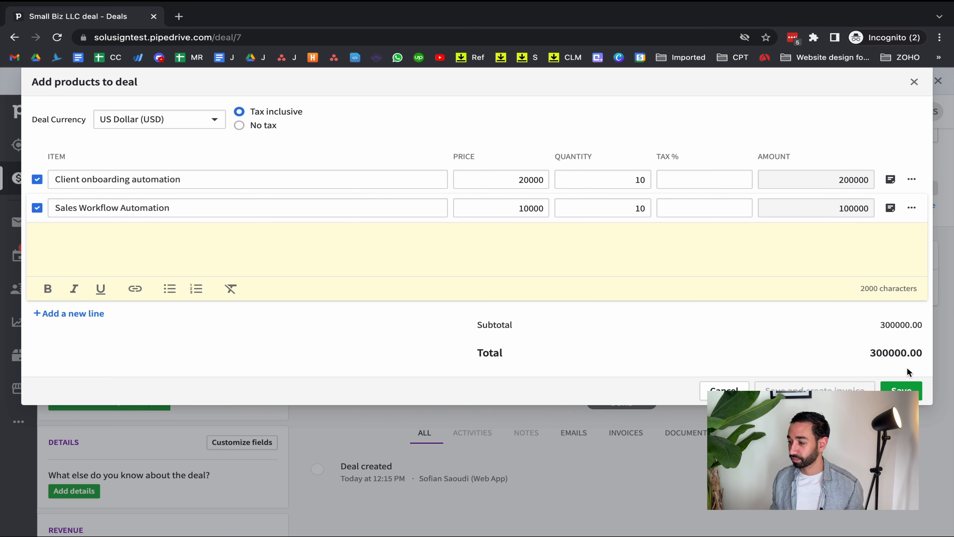
pyautogui.click(901, 389)
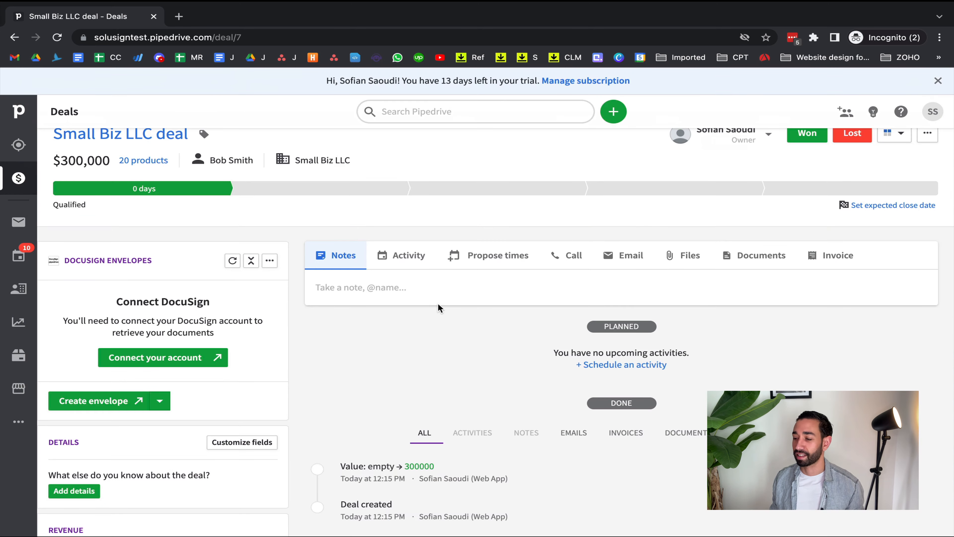
# Fill in the Small Biz LLC organization's address line 1, city, state and ZIP in the deal's details
pyautogui.scroll(-3, 300, 309)
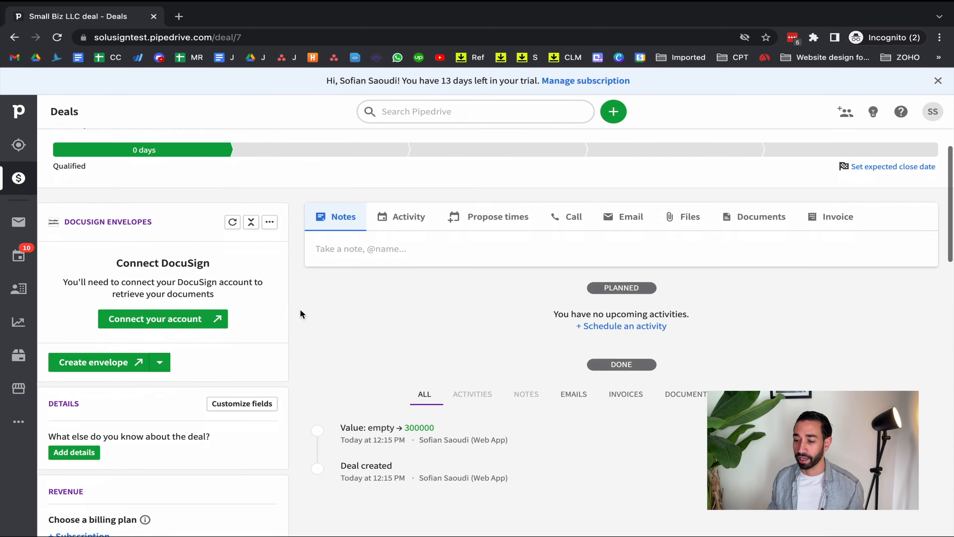
pyautogui.scroll(3, 300, 309)
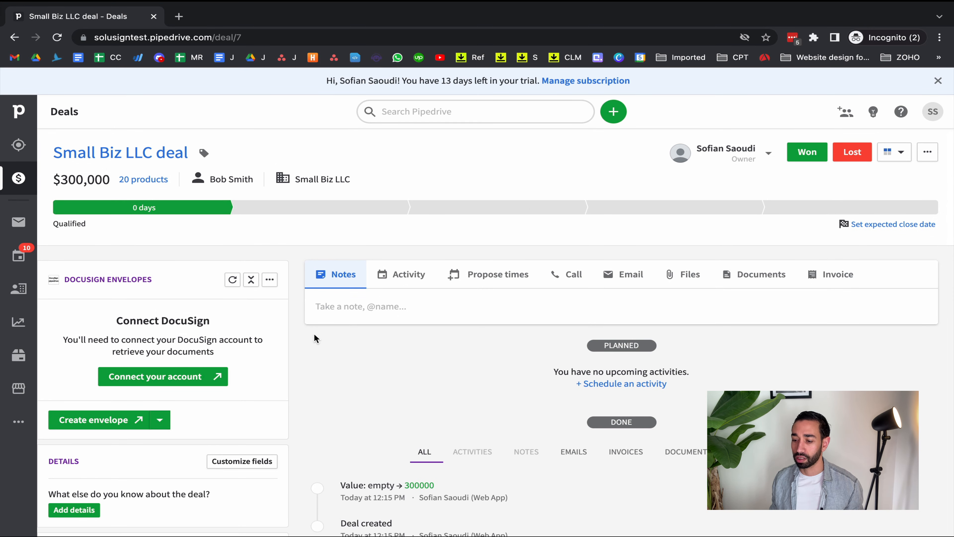
pyautogui.scroll(-10, 315, 335)
pyautogui.scroll(-2, 147, 308)
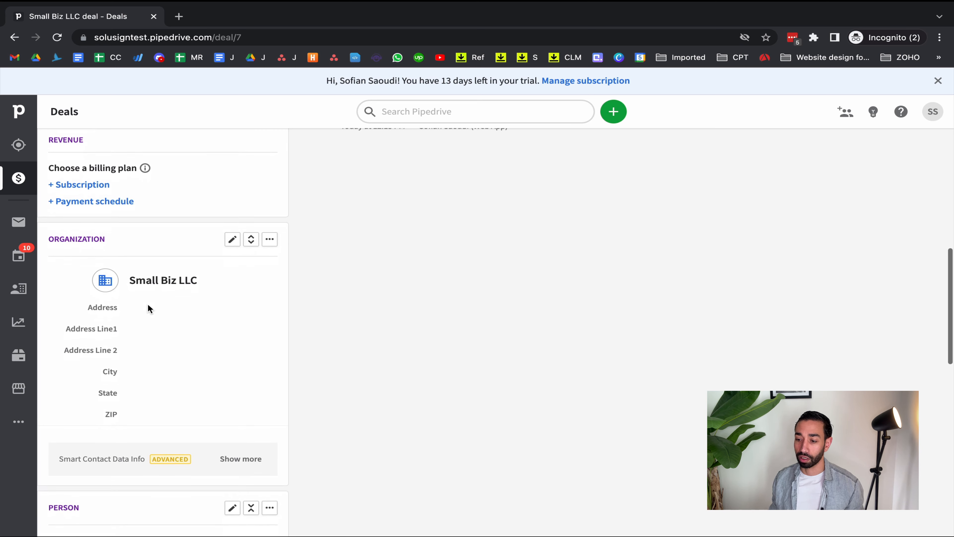
pyautogui.moveTo(170, 326)
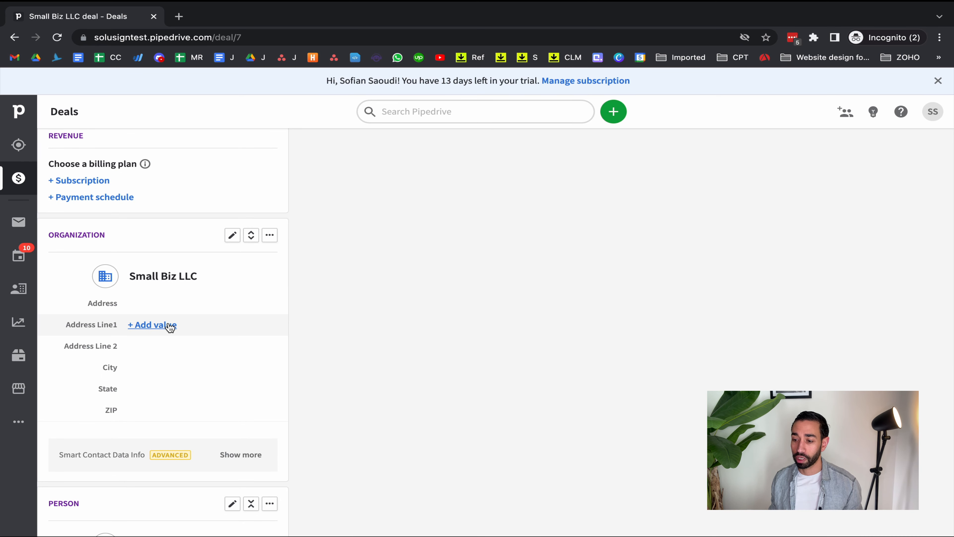
pyautogui.click(170, 325)
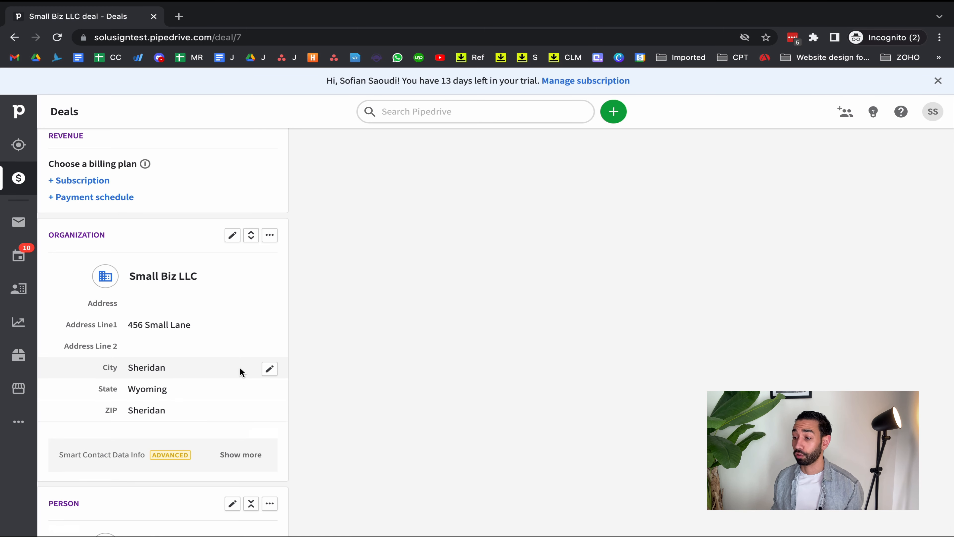
# Check the contact person's details, then schedule an activity of the document type for the deal and save it
pyautogui.scroll(-10, 240, 372)
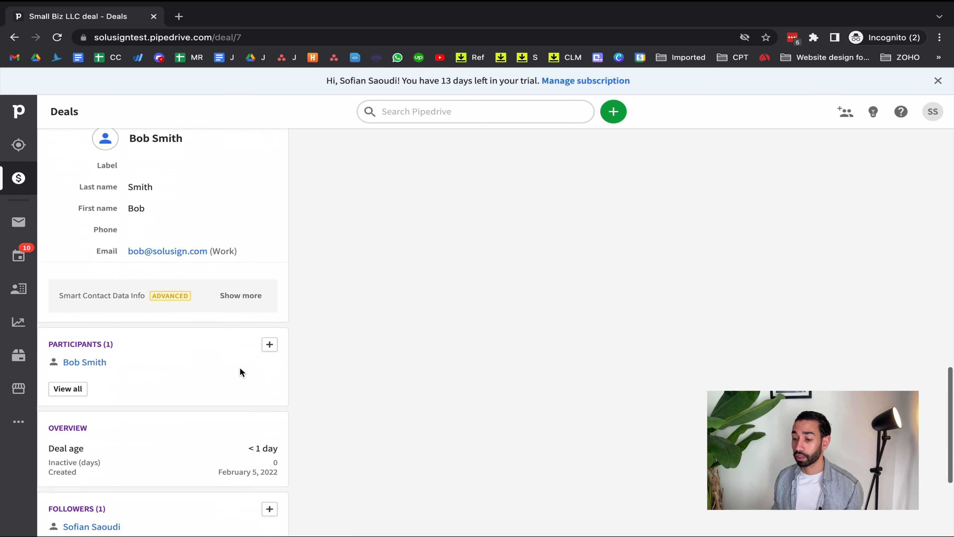
pyautogui.scroll(20, 240, 372)
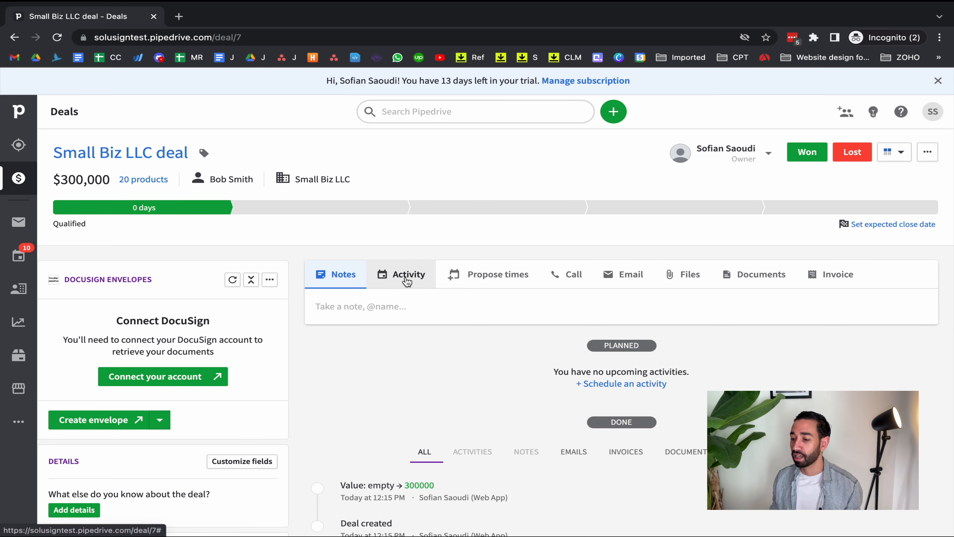
pyautogui.click(407, 281)
pyautogui.scroll(-3, 562, 340)
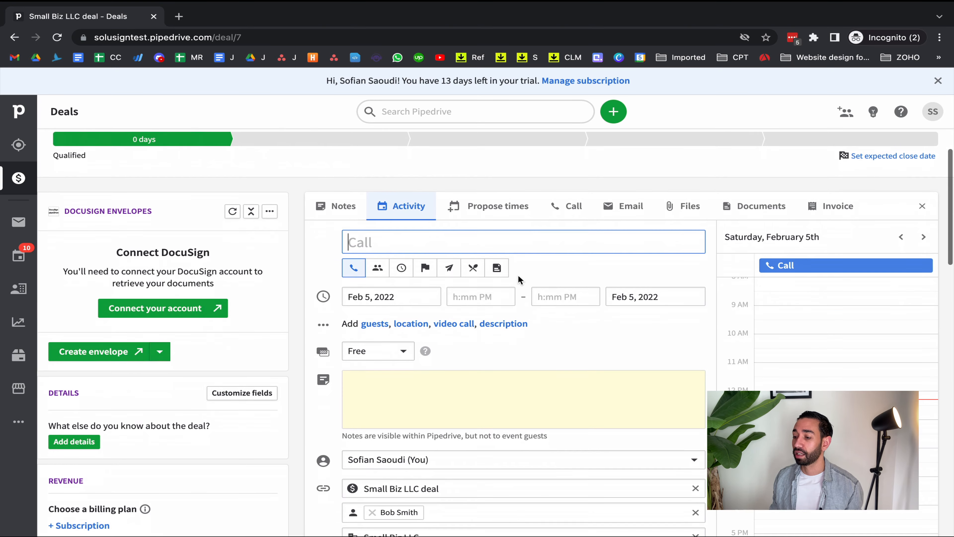
pyautogui.click(496, 267)
pyautogui.scroll(-1, 564, 297)
pyautogui.scroll(-5, 564, 298)
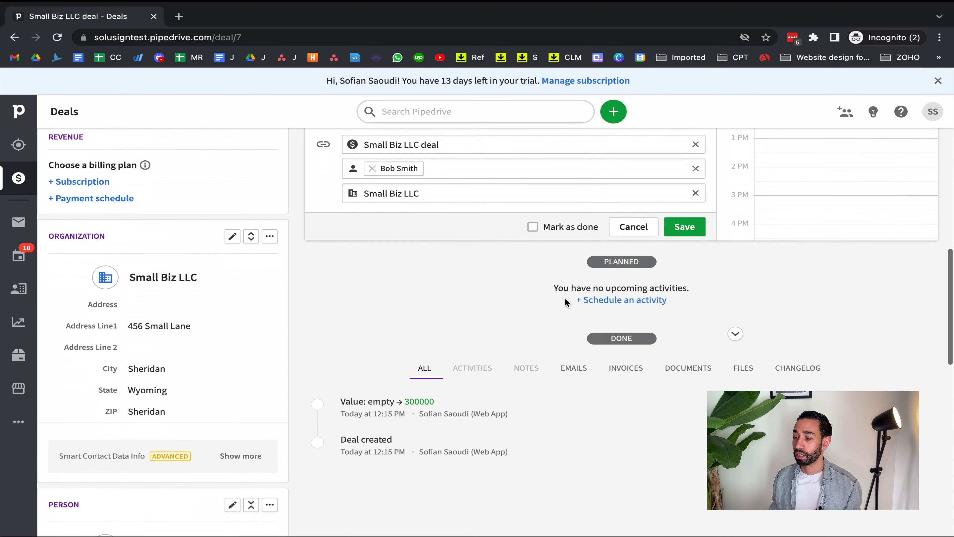
pyautogui.click(684, 226)
pyautogui.scroll(10, 464, 241)
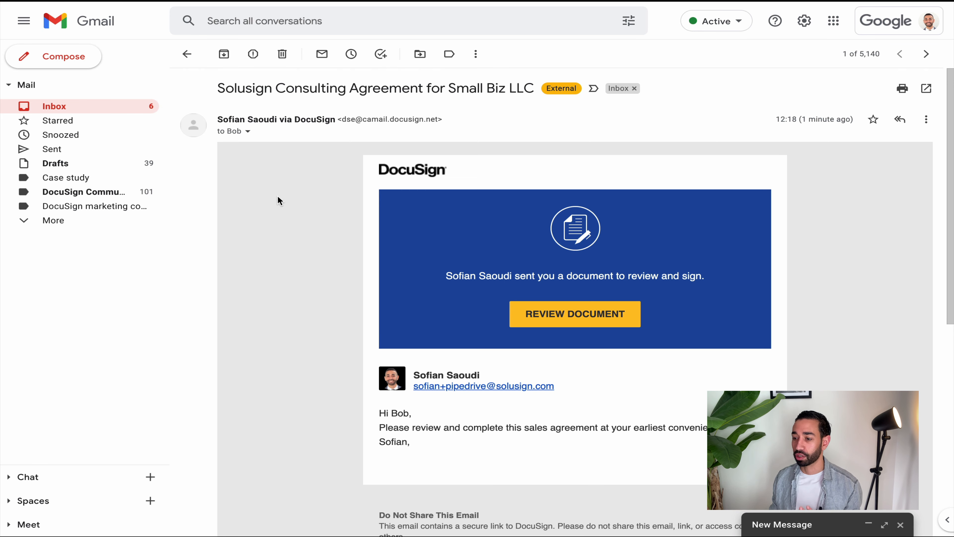
# In Gmail, examine the subject of the received DocuSign email, including the agreement title and the company name
pyautogui.moveTo(218, 88); pyautogui.dragTo(297, 86)
pyautogui.click(413, 87)
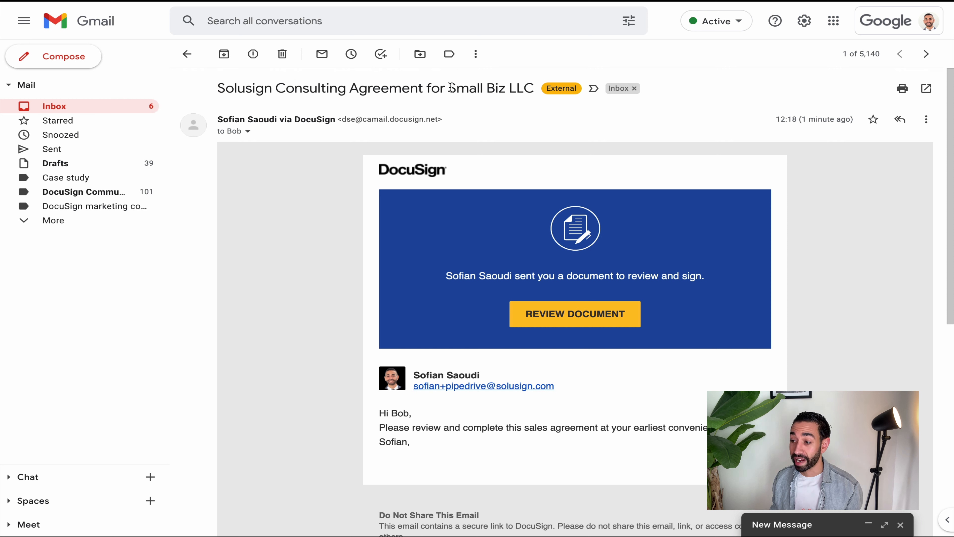
pyautogui.moveTo(450, 87); pyautogui.dragTo(537, 90)
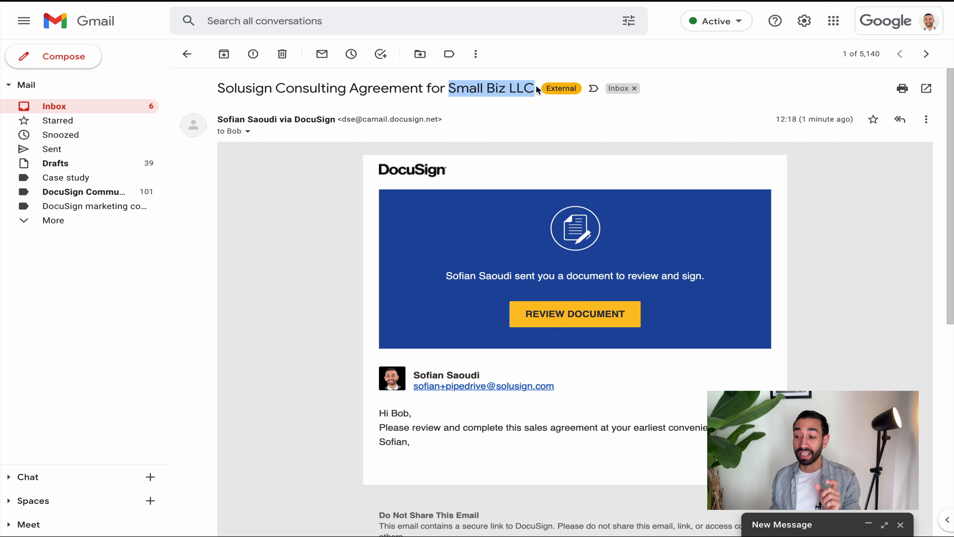
pyautogui.click(441, 86)
pyautogui.scroll(-3, 311, 207)
pyautogui.scroll(2, 382, 303)
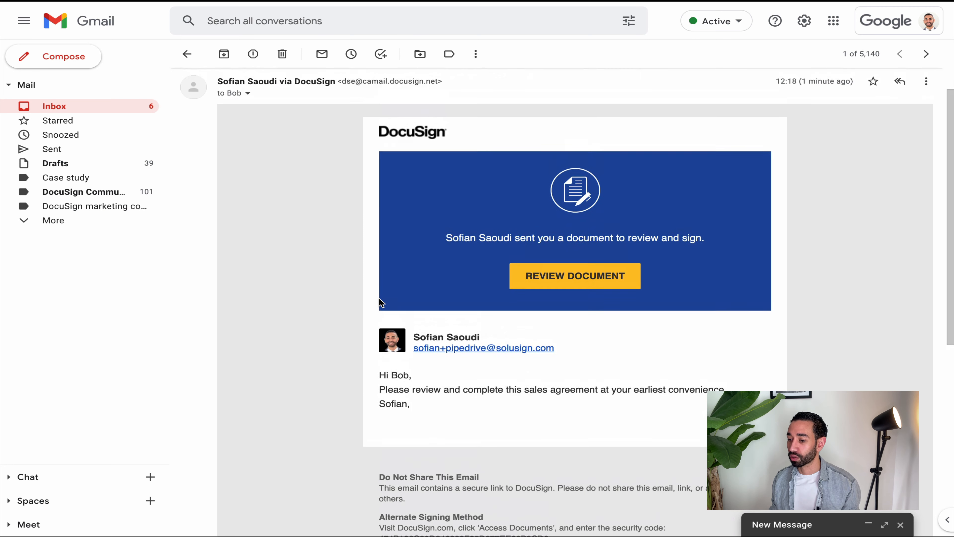
# Check the personalized greeting and the message text in the body of the DocuSign email
pyautogui.scroll(1, 381, 302)
pyautogui.moveTo(378, 413); pyautogui.dragTo(424, 417)
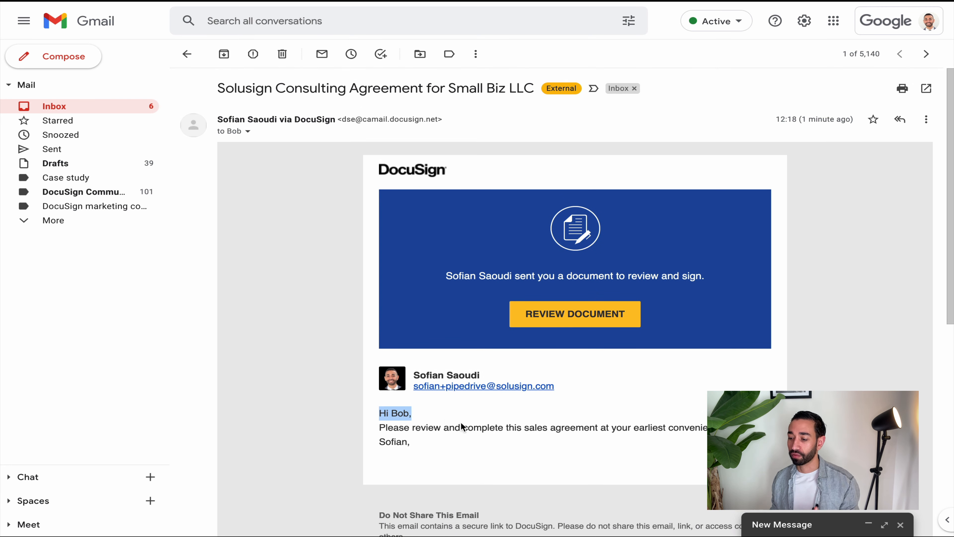
pyautogui.click(394, 413)
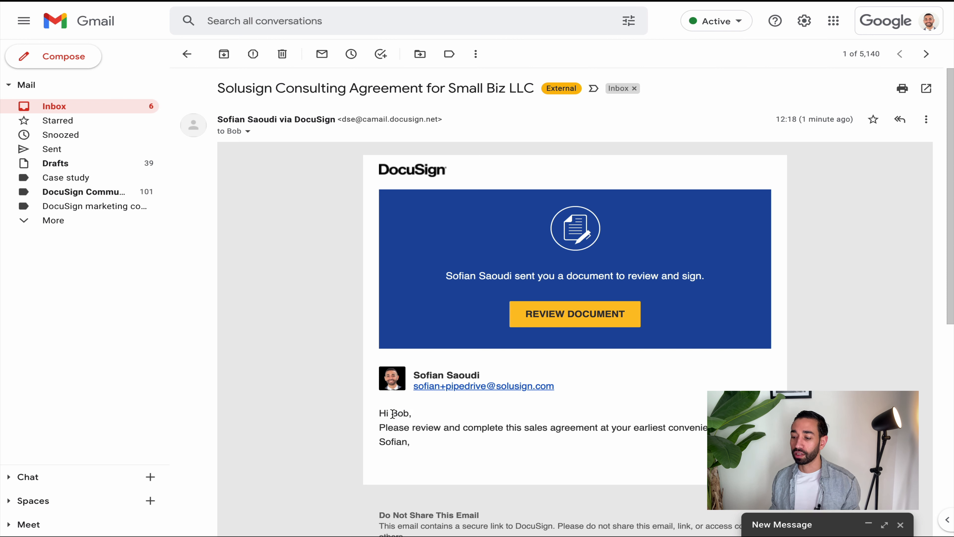
pyautogui.moveTo(393, 414); pyautogui.dragTo(415, 418)
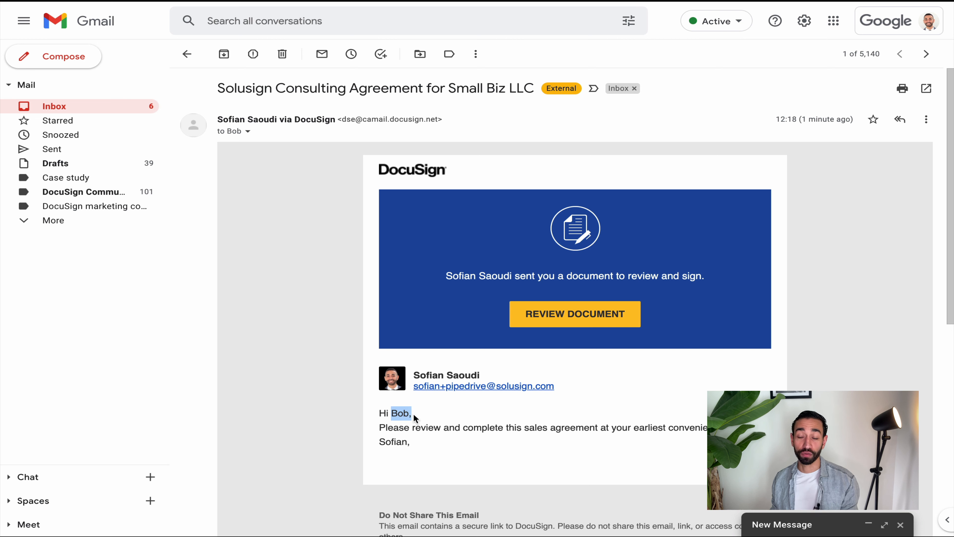
pyautogui.click(401, 414)
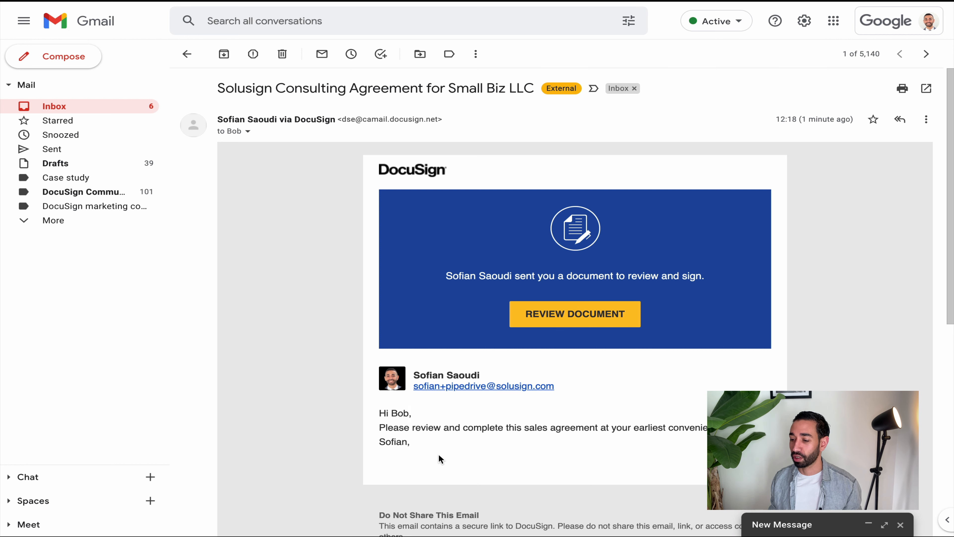
pyautogui.moveTo(439, 453); pyautogui.dragTo(372, 412)
pyautogui.click(373, 414)
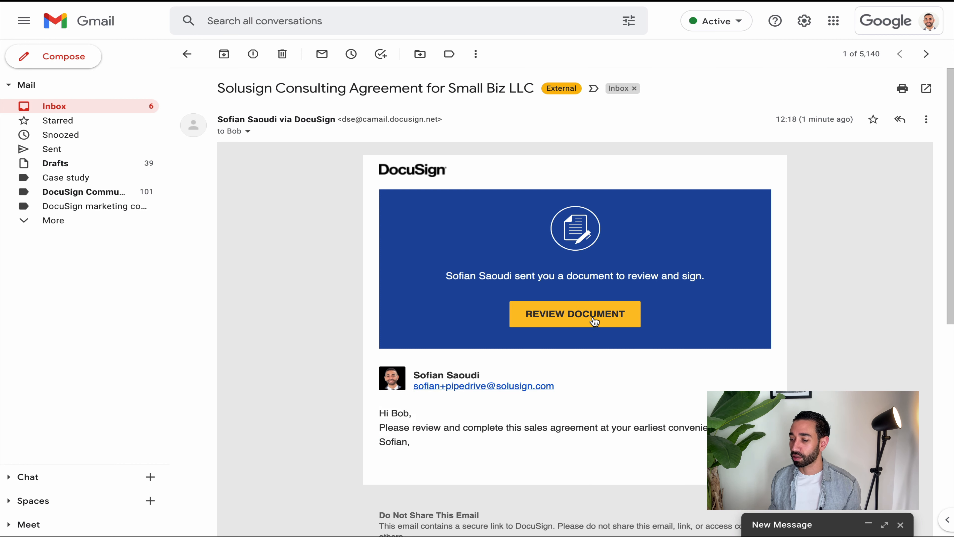
# Open the consulting agreement from the email in DocuSign and check its filled-in client name, address and engagement price
pyautogui.click(578, 316)
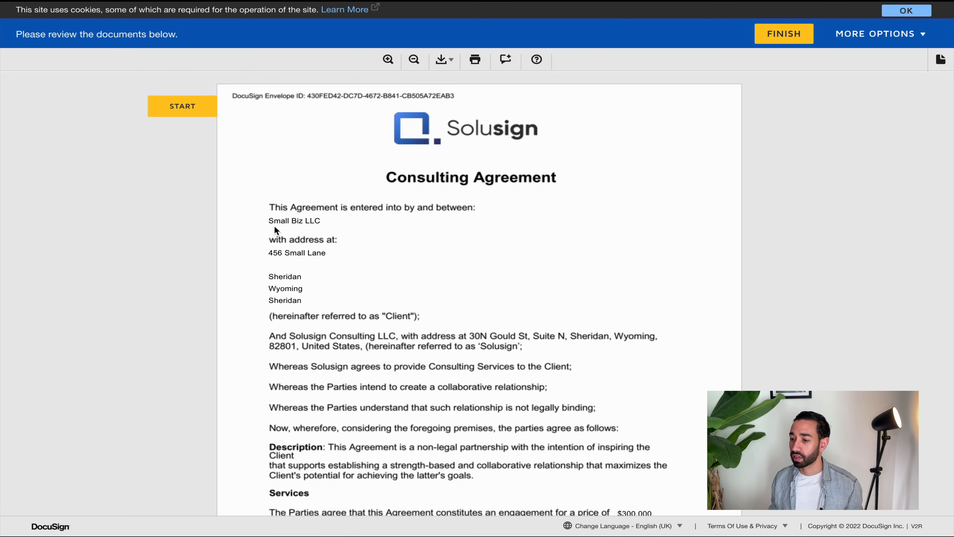
pyautogui.moveTo(268, 220); pyautogui.dragTo(293, 221)
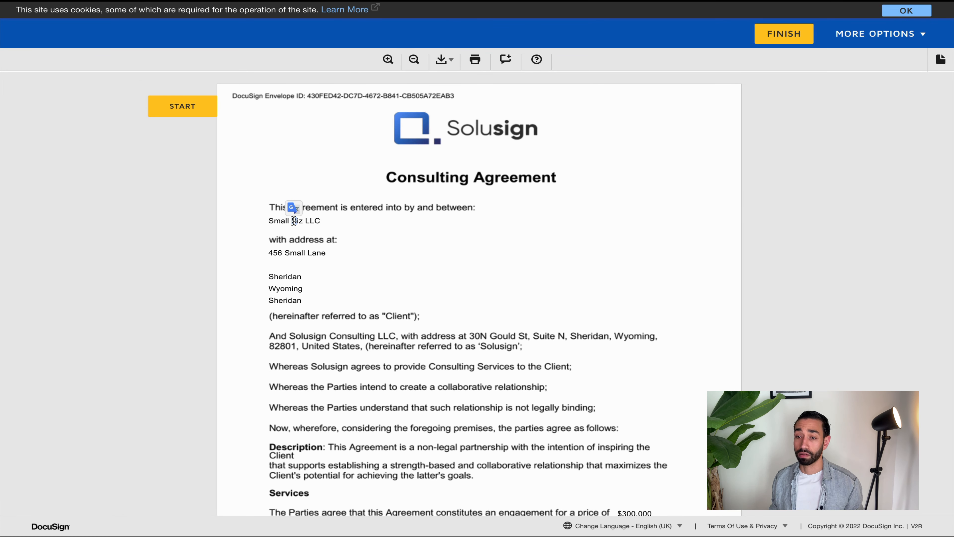
pyautogui.click(294, 221)
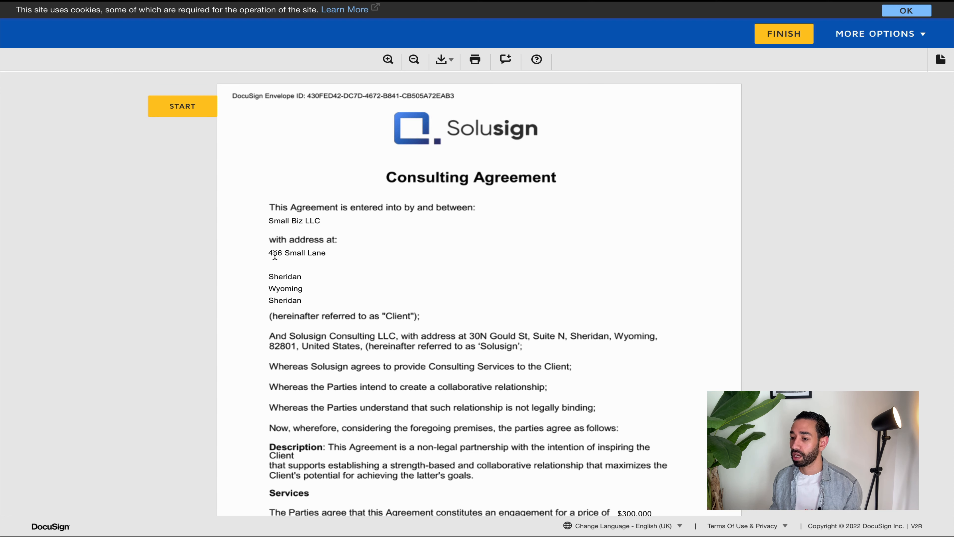
pyautogui.moveTo(268, 253); pyautogui.dragTo(332, 254)
pyautogui.click(334, 251)
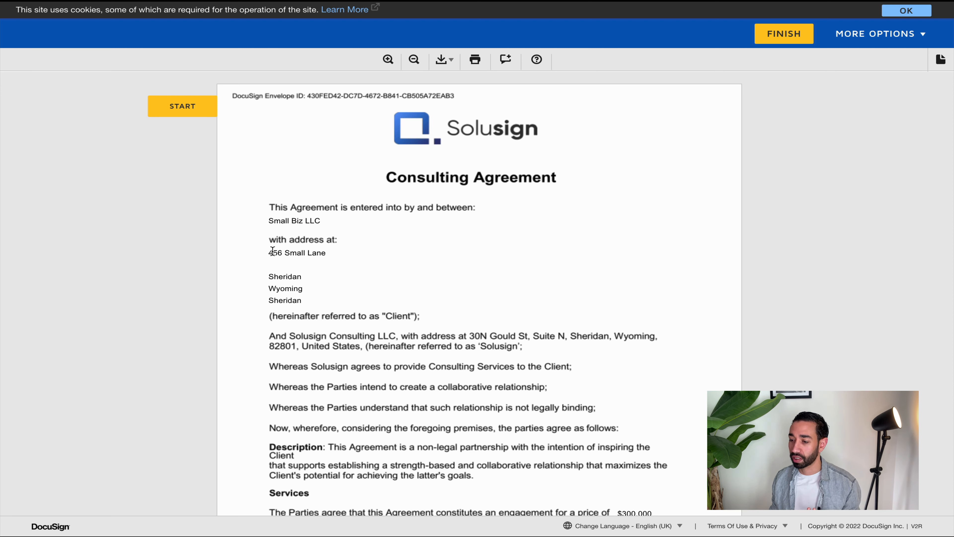
pyautogui.scroll(-3, 323, 226)
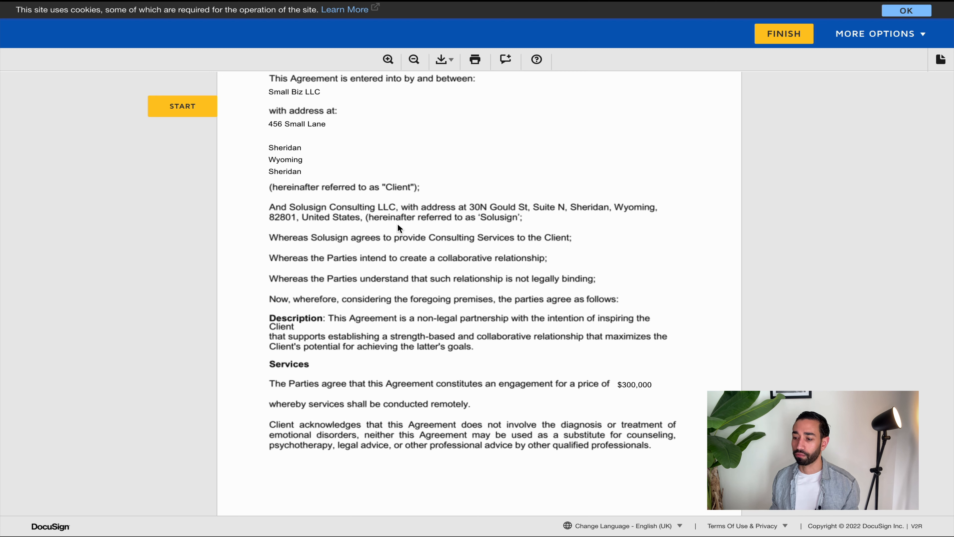
pyautogui.scroll(-1, 403, 269)
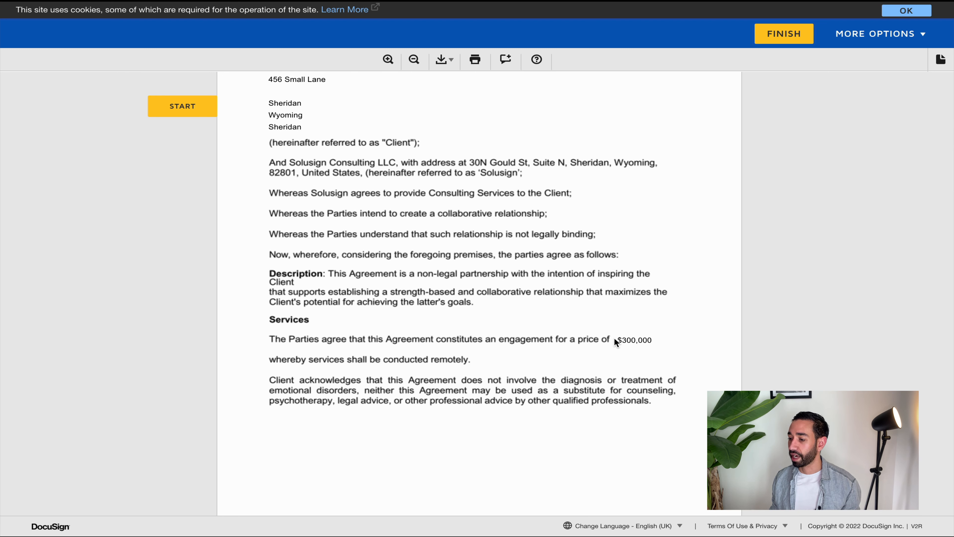